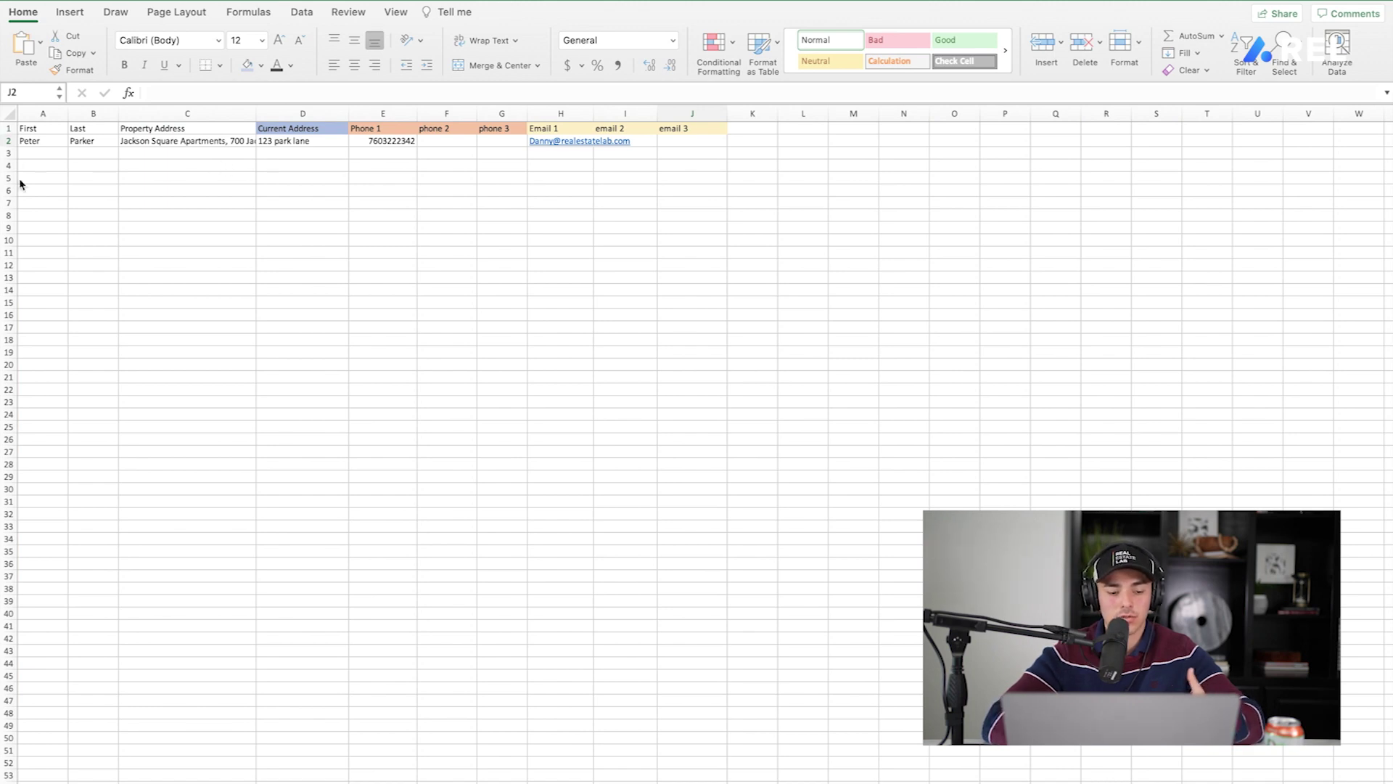
Step: Switch to the browser's Google Maps window, bring up the apartments search results and open the Jackson Square Apartments listing
{"action": "mouse_move", "coordinate": [190, 780]}
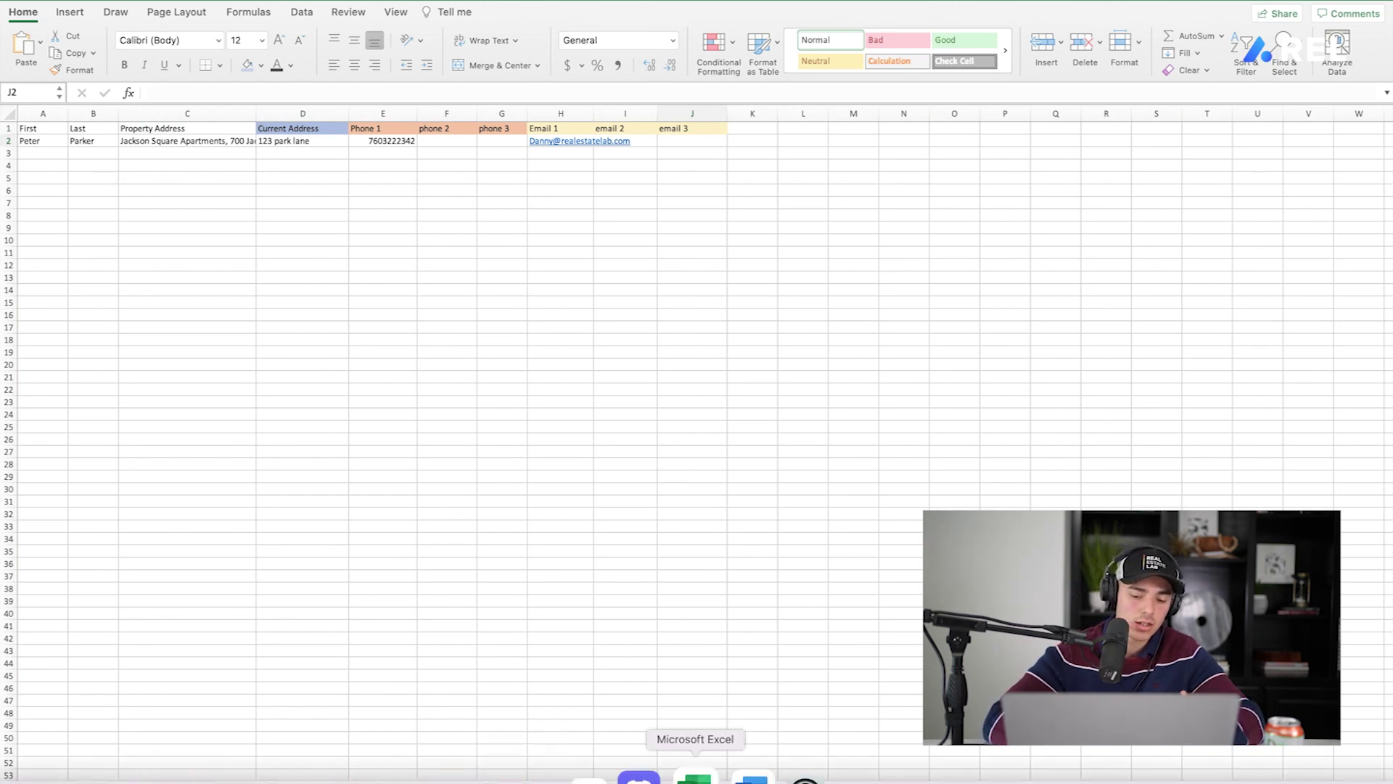
{"action": "right_click", "coordinate": [892, 775]}
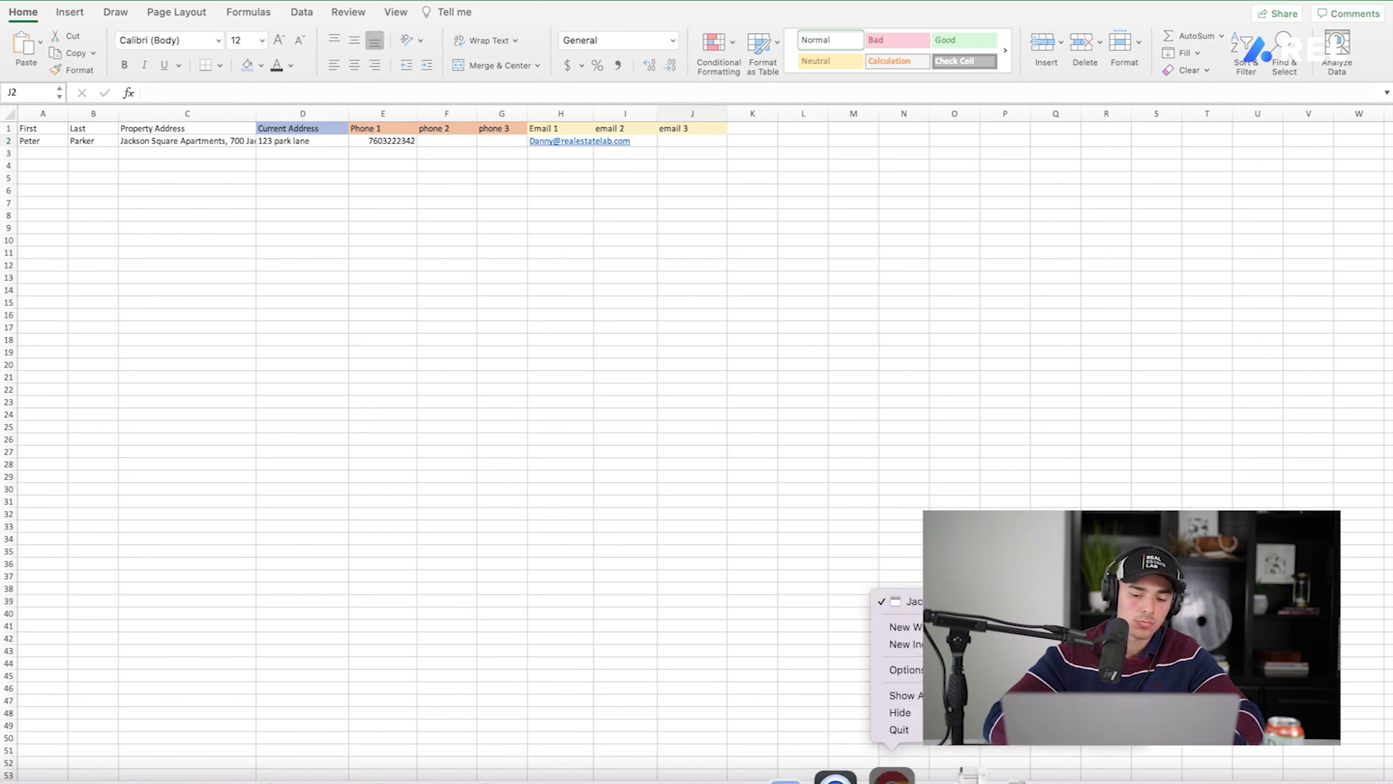
{"action": "left_click", "coordinate": [899, 601]}
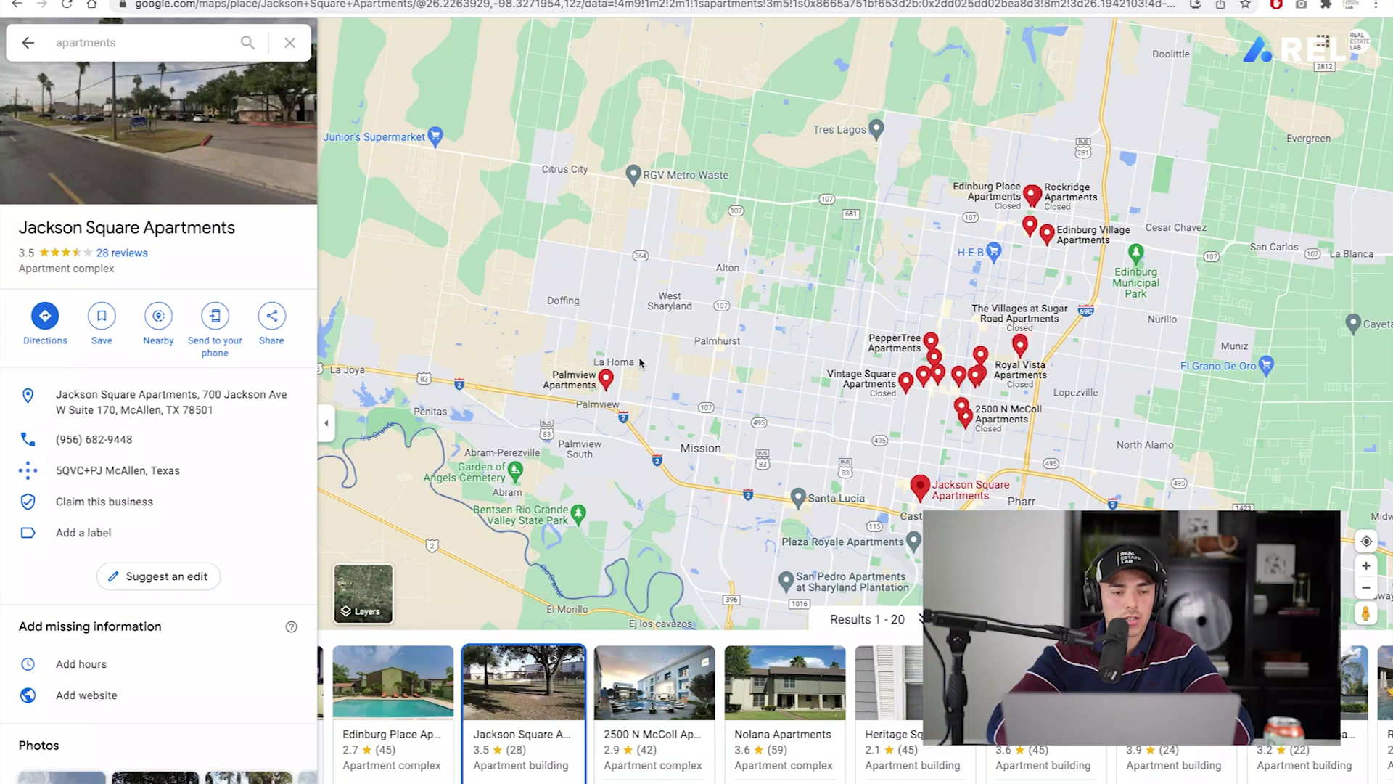
{"action": "left_click", "coordinate": [156, 38]}
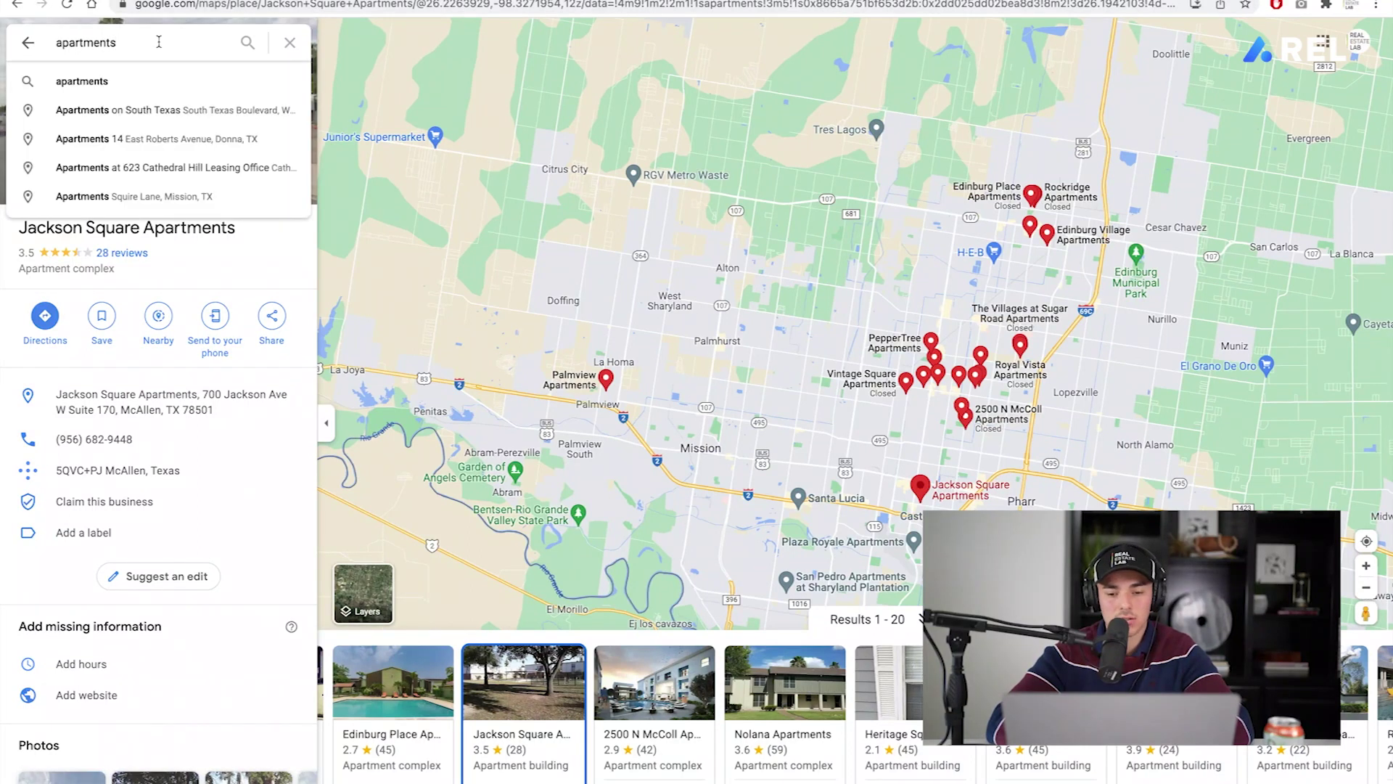
{"action": "left_click", "coordinate": [669, 242]}
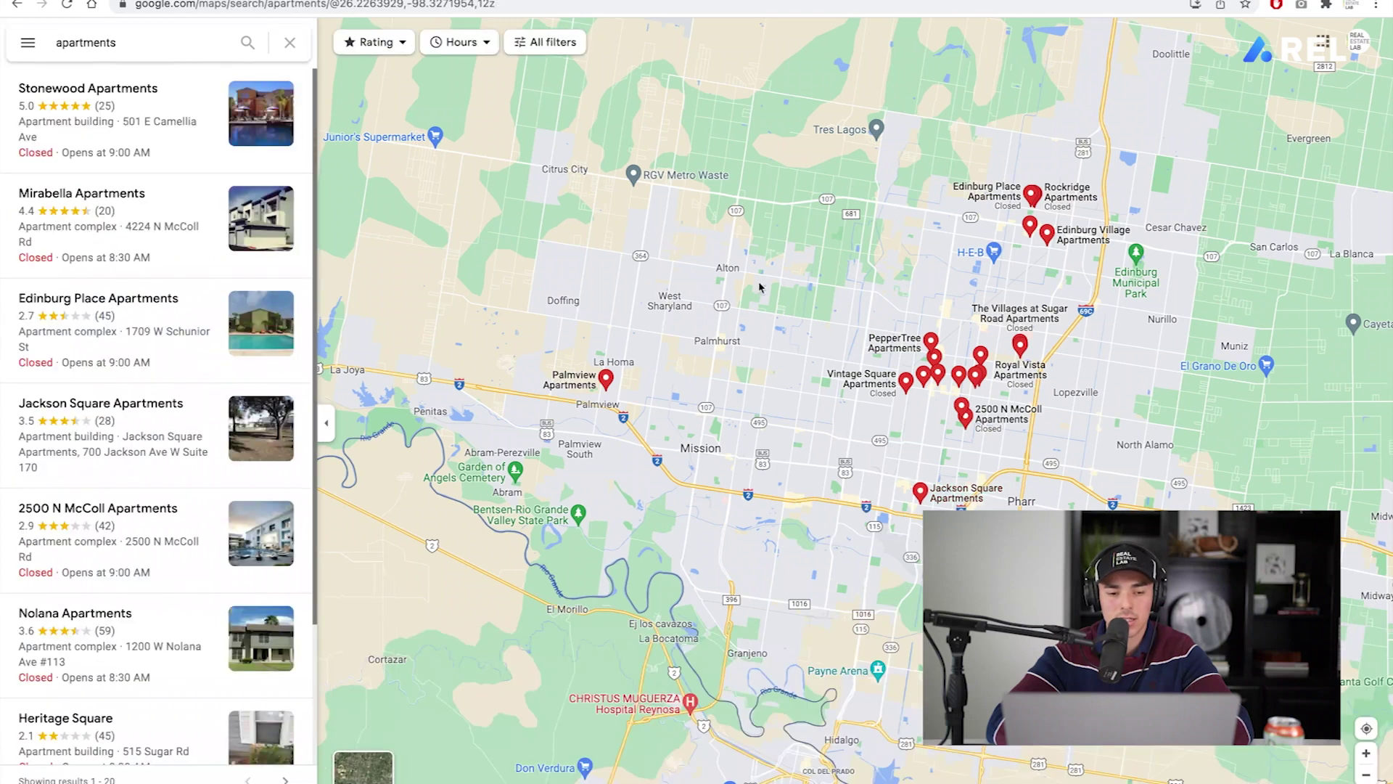
{"action": "left_click", "coordinate": [923, 490]}
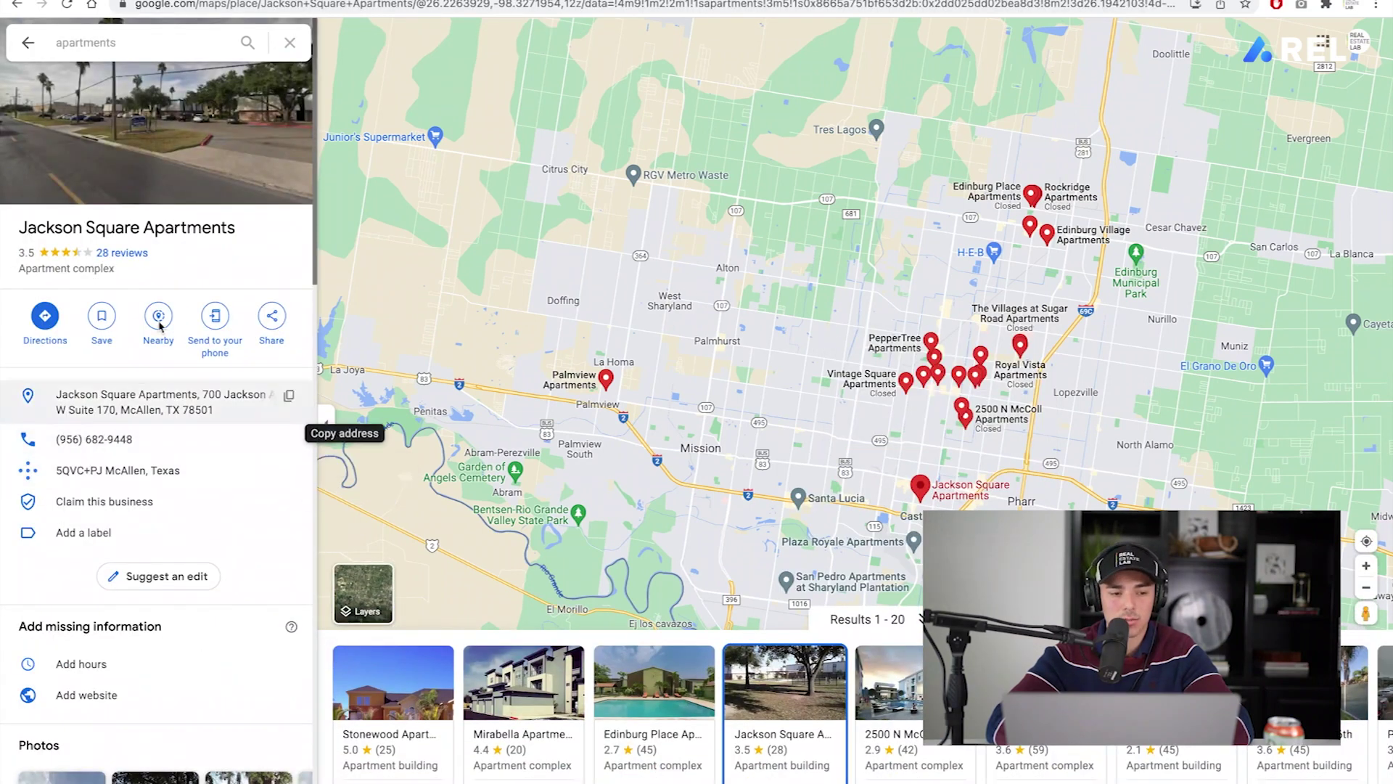
{"action": "scroll", "coordinate": [198, 260], "scroll_direction": "down", "scroll_amount": 1}
{"action": "scroll", "coordinate": [198, 260], "scroll_direction": "down", "scroll_amount": 1}
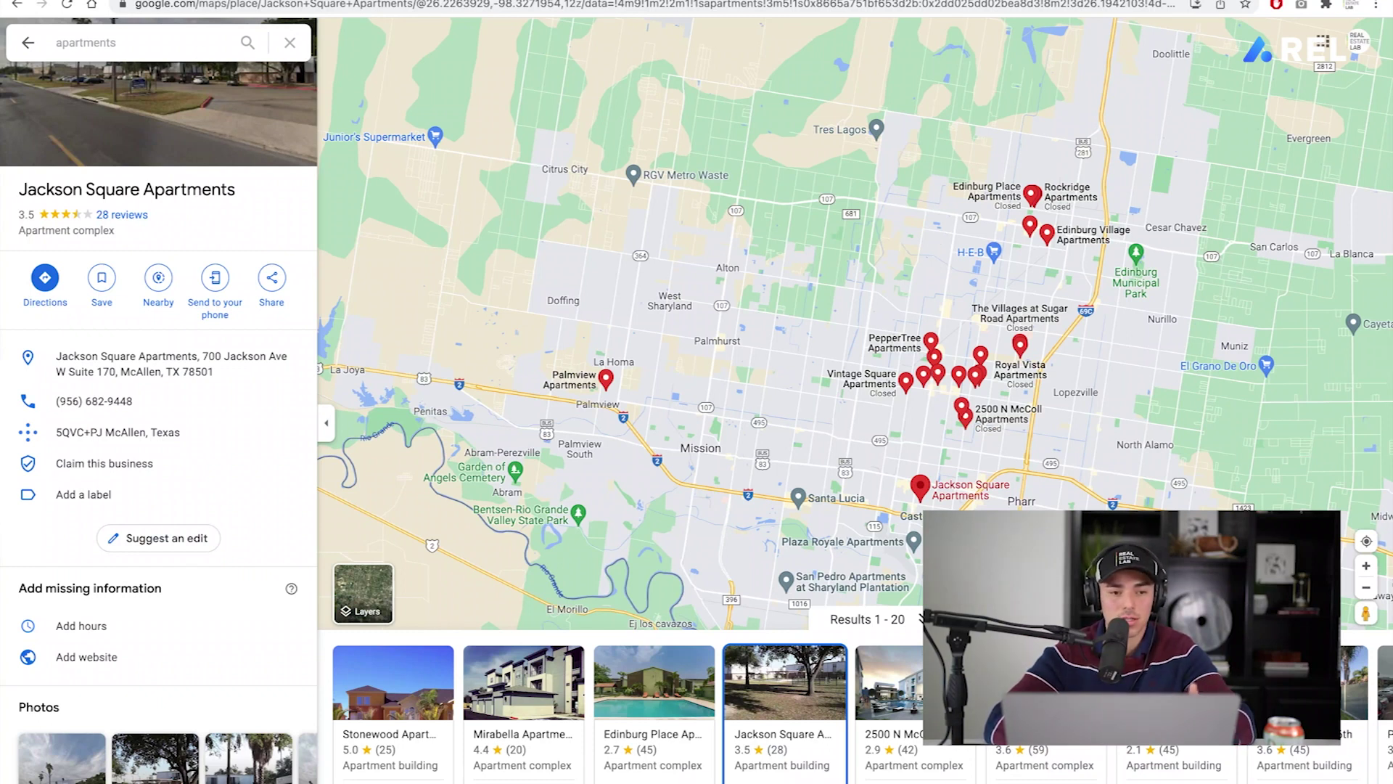
Step: Try to search the Hidalgo CAD property records by the complex's full address, with suite, city and ZIP but without its name
{"action": "left_click", "coordinate": [290, 2]}
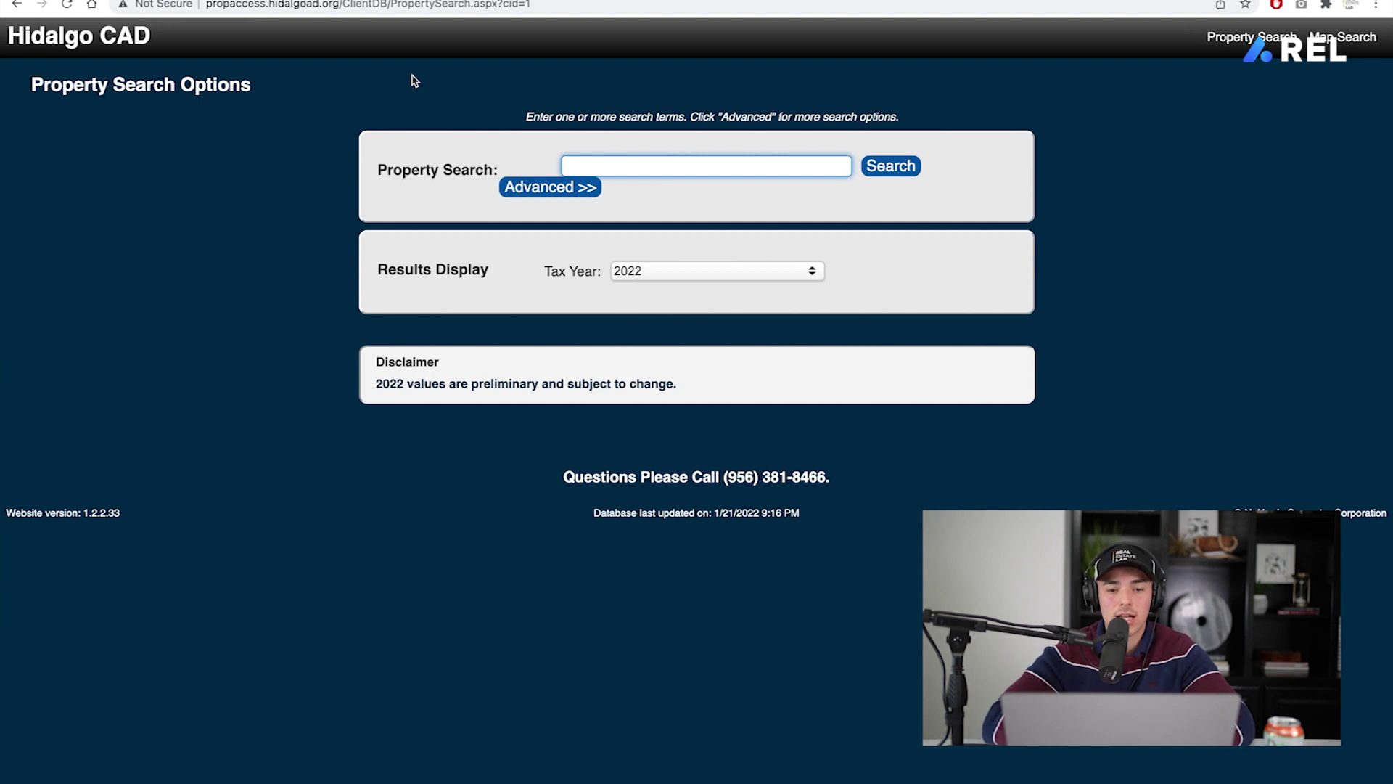
{"action": "left_click", "coordinate": [620, 171]}
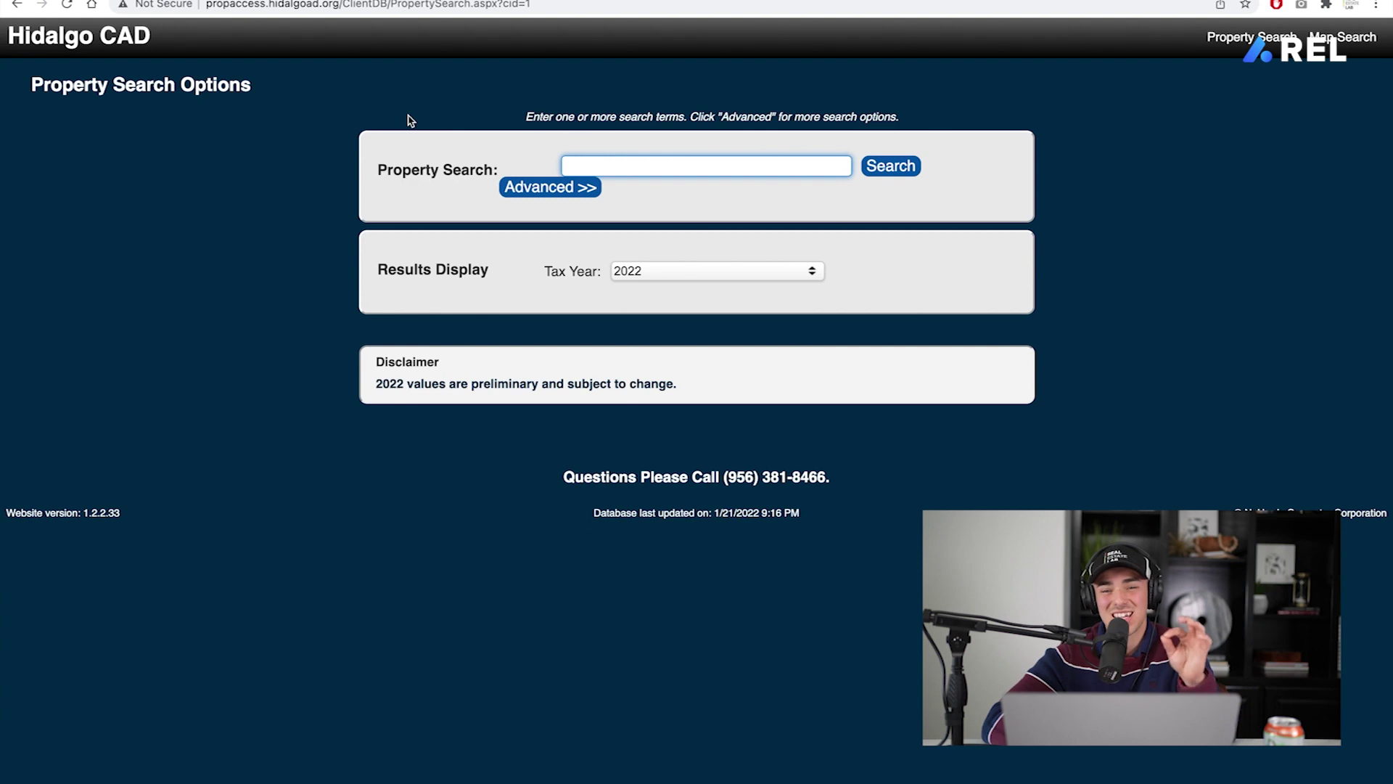
{"action": "left_click", "coordinate": [603, 172]}
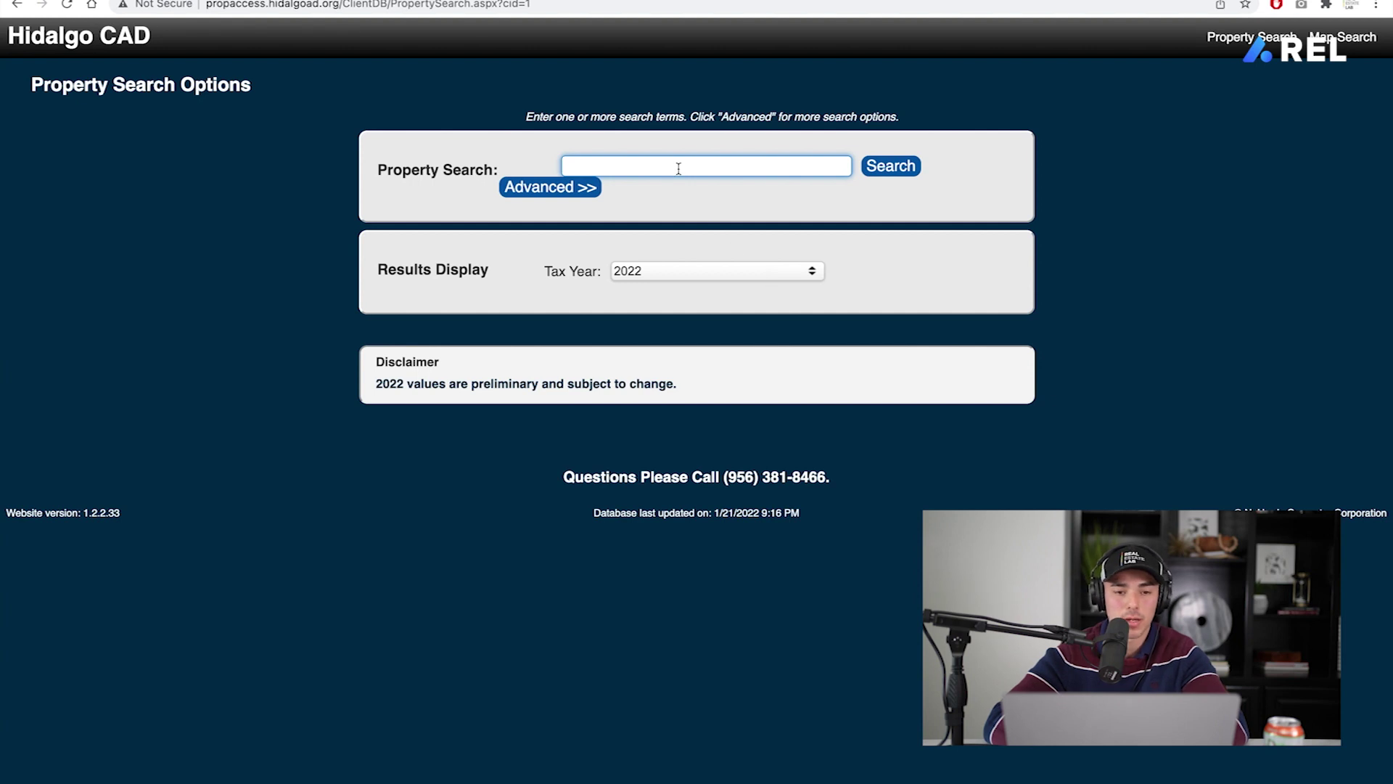
{"action": "type", "text": ", 700 Jackson Ave W Suite 170, McAllen, TX 78501"}
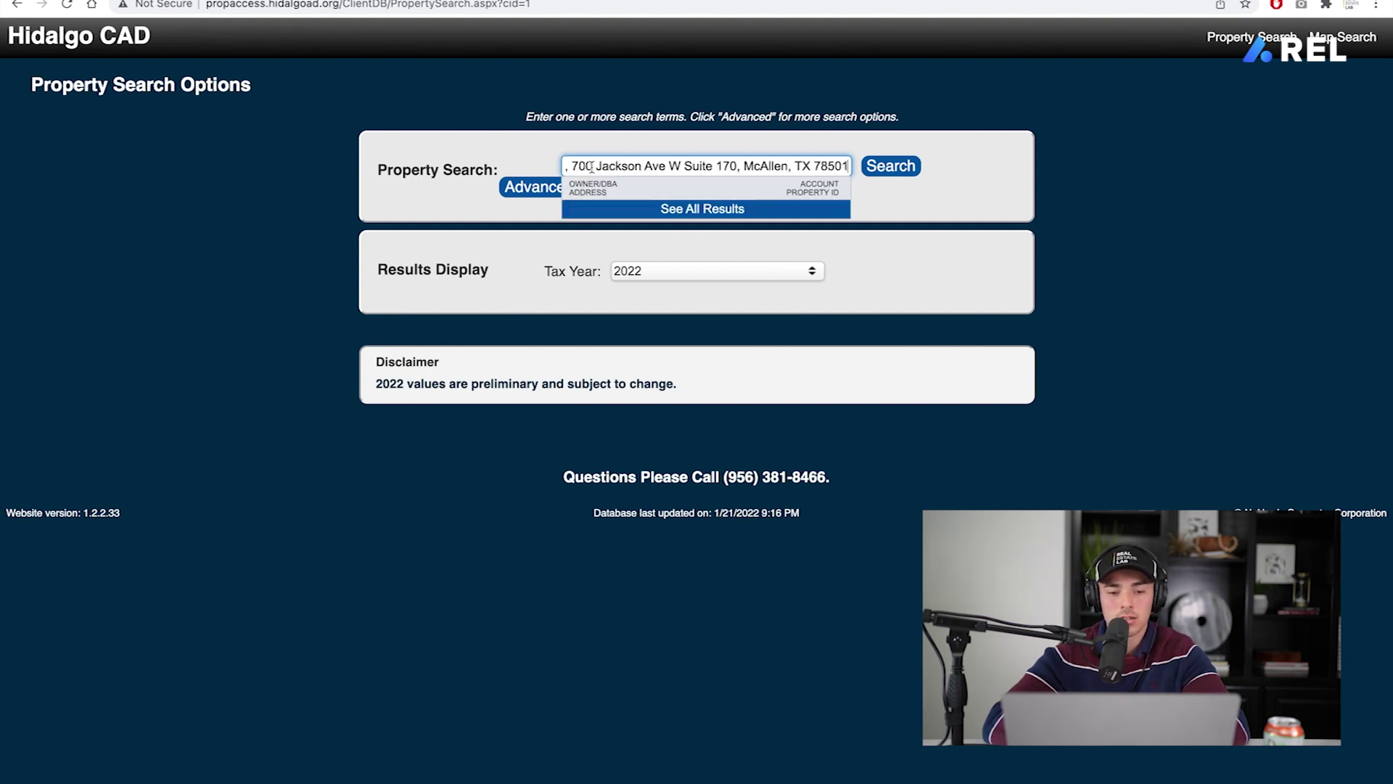
{"action": "left_click_drag", "start_coordinate": [575, 166], "coordinate": [465, 169]}
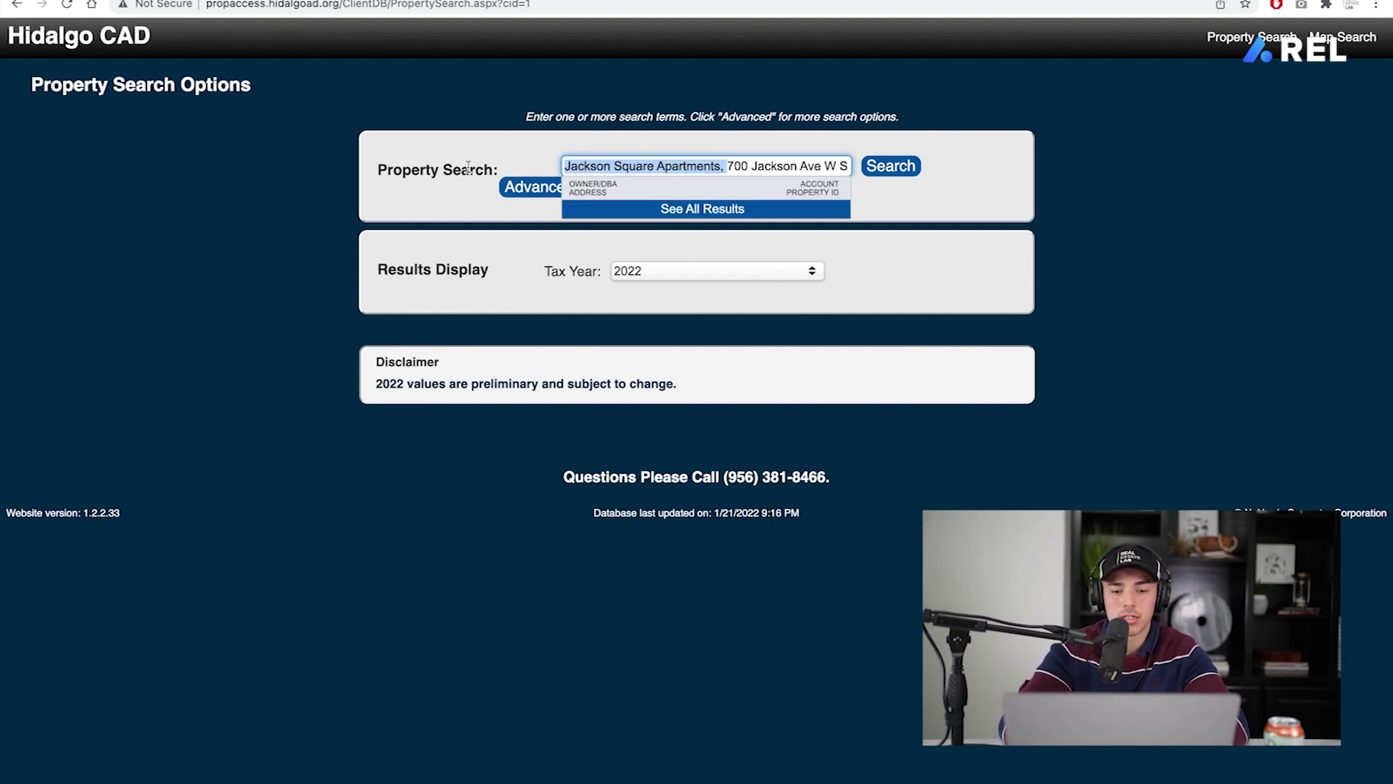
{"action": "key", "text": "BackSpace"}
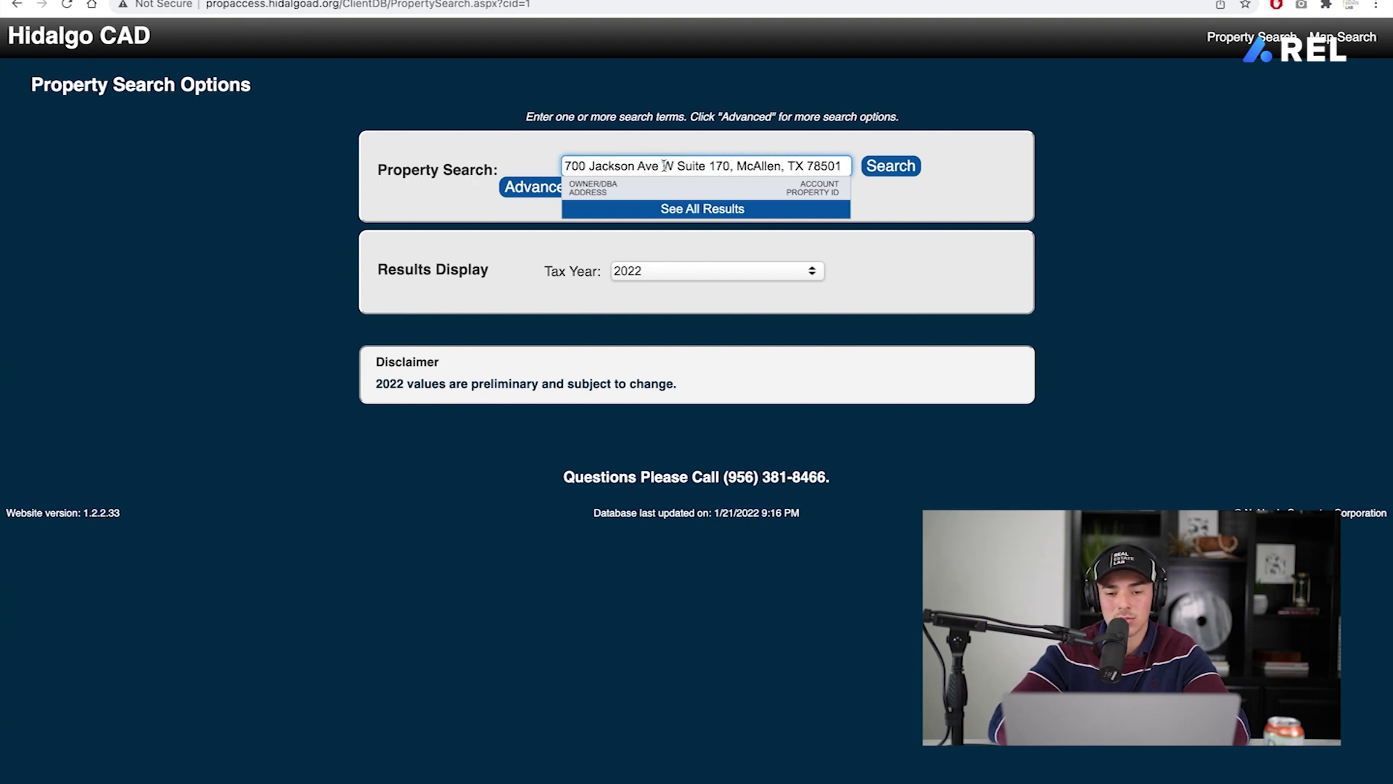
{"action": "left_click", "coordinate": [904, 166]}
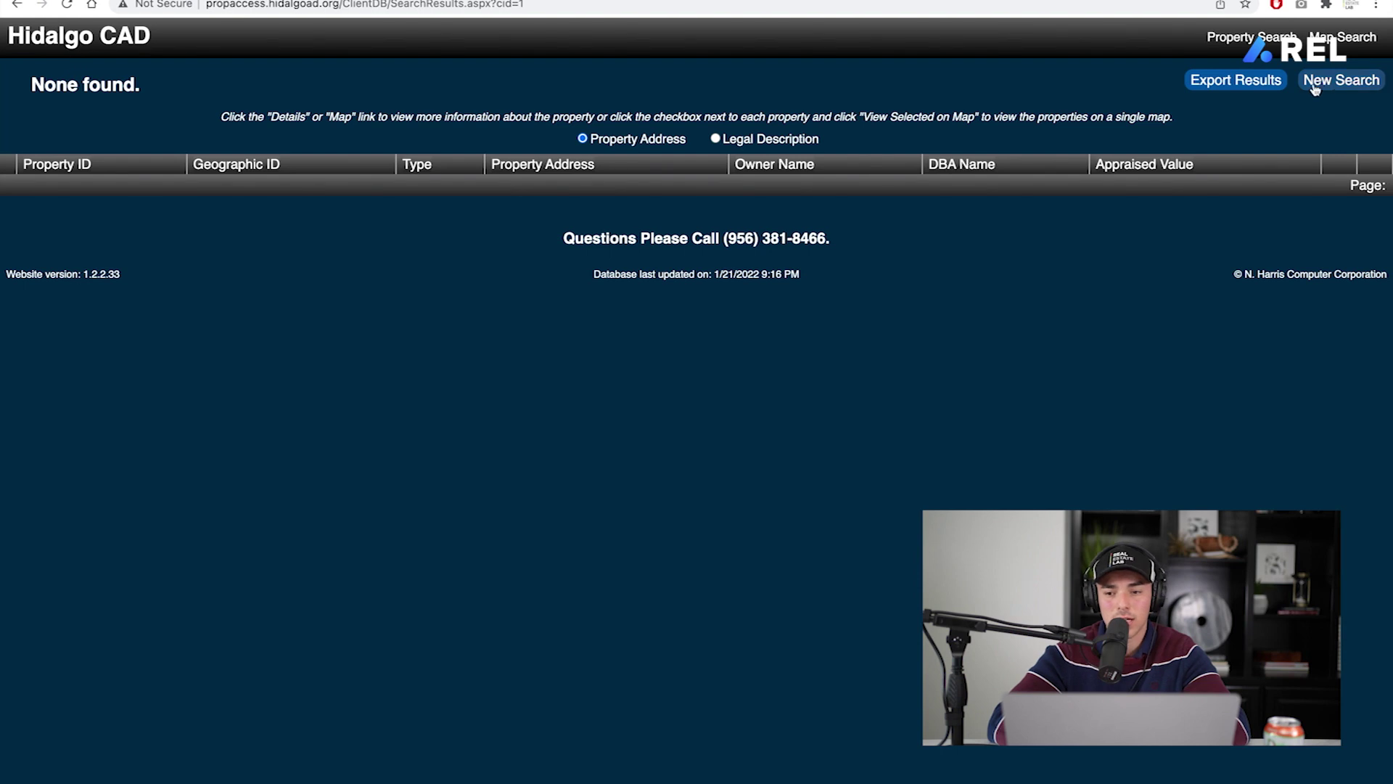
Step: Start a new property search with only the complex's street number and street name, and open the matching Jackson Square Apts record
{"action": "left_click", "coordinate": [1330, 86]}
{"action": "left_click", "coordinate": [605, 167]}
{"action": "type", "text": "Jackson Square Apartments, 700 Jackson Ave W Suite 115, McAllen, TX 78501"}
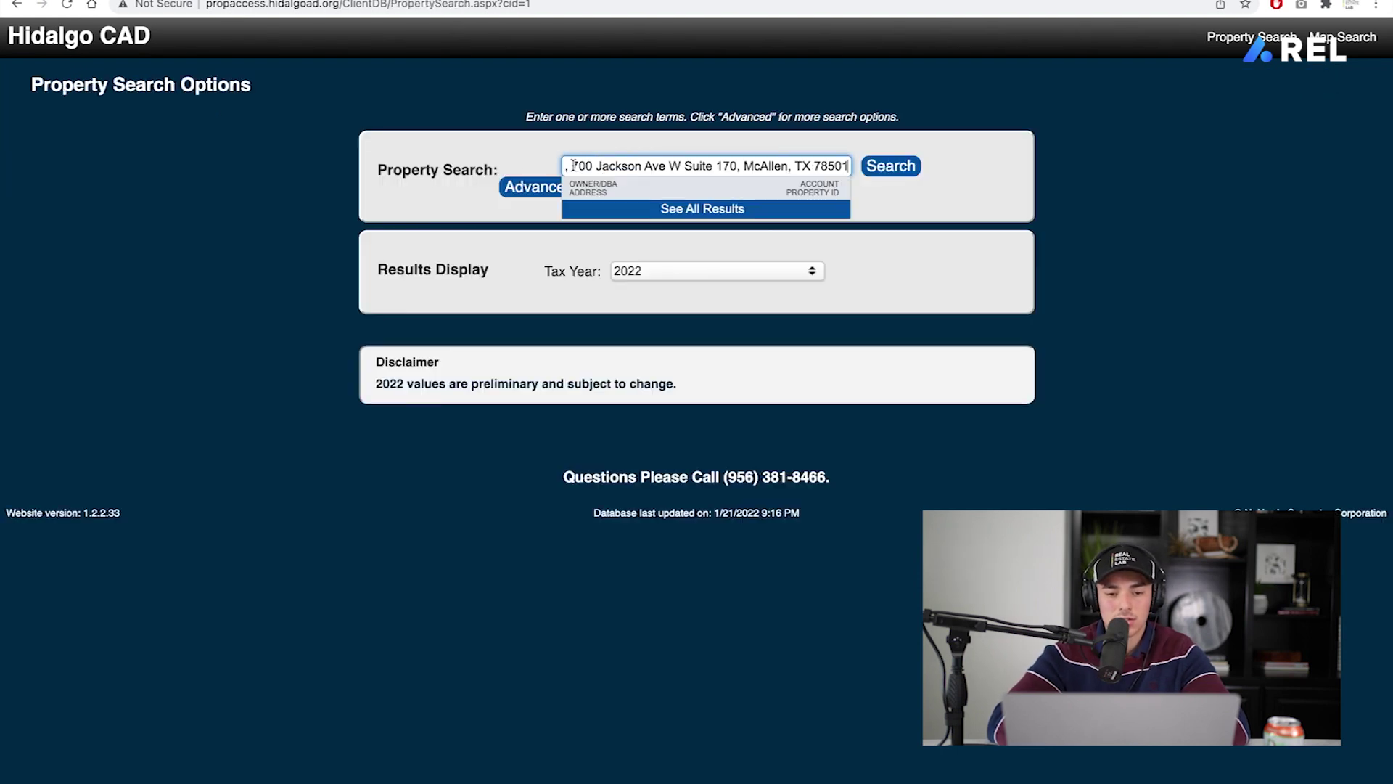
{"action": "left_click_drag", "start_coordinate": [565, 166], "coordinate": [501, 169]}
{"action": "key", "text": "BackSpace"}
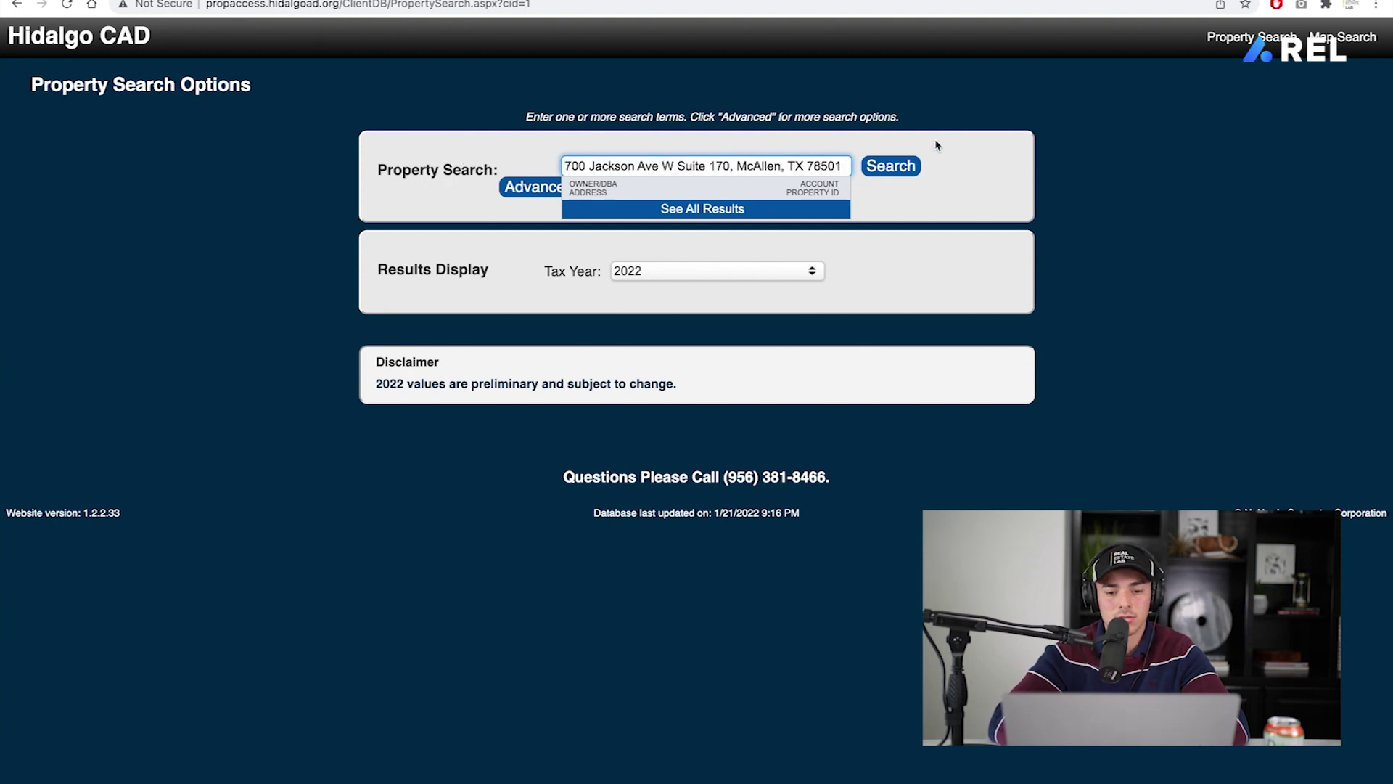
{"action": "left_click_drag", "start_coordinate": [676, 166], "coordinate": [950, 168]}
{"action": "key", "text": "BackSpace"}
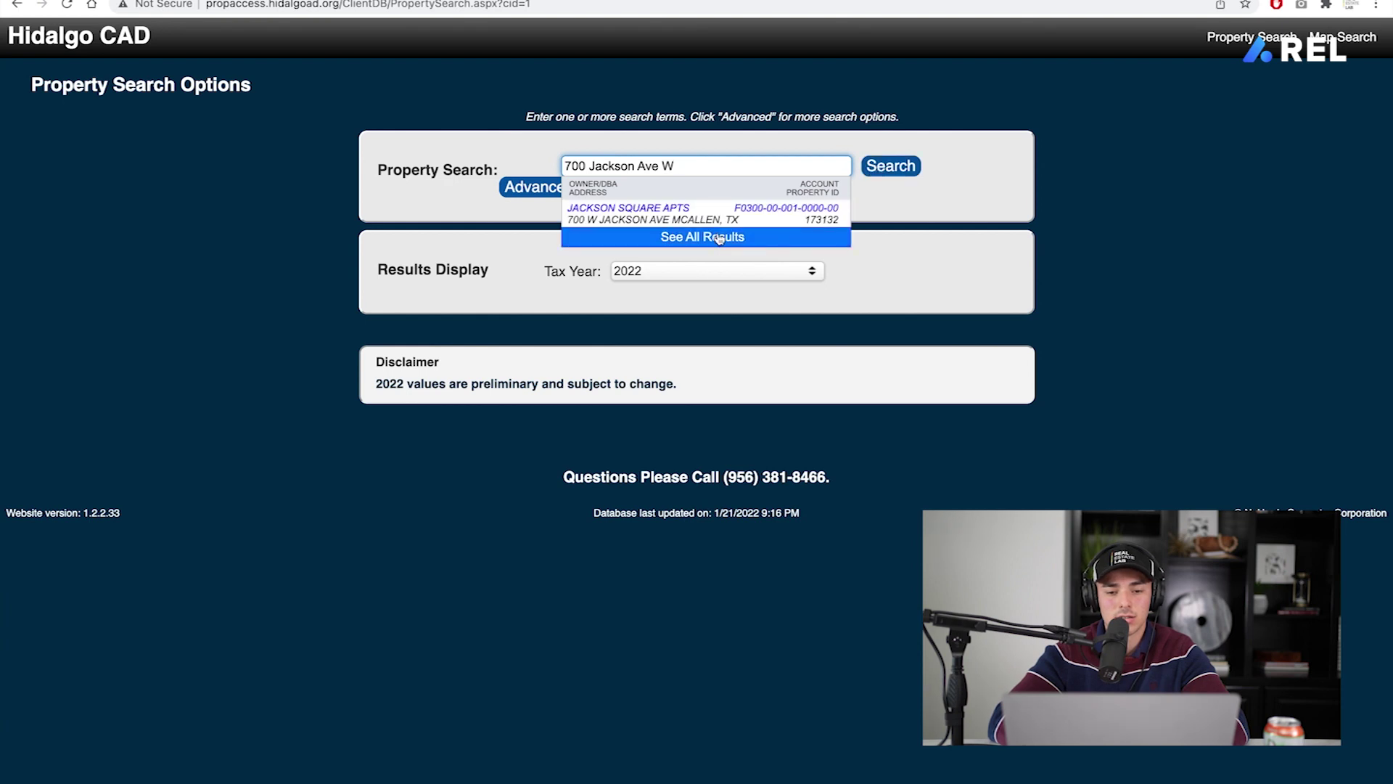
{"action": "left_click", "coordinate": [813, 218]}
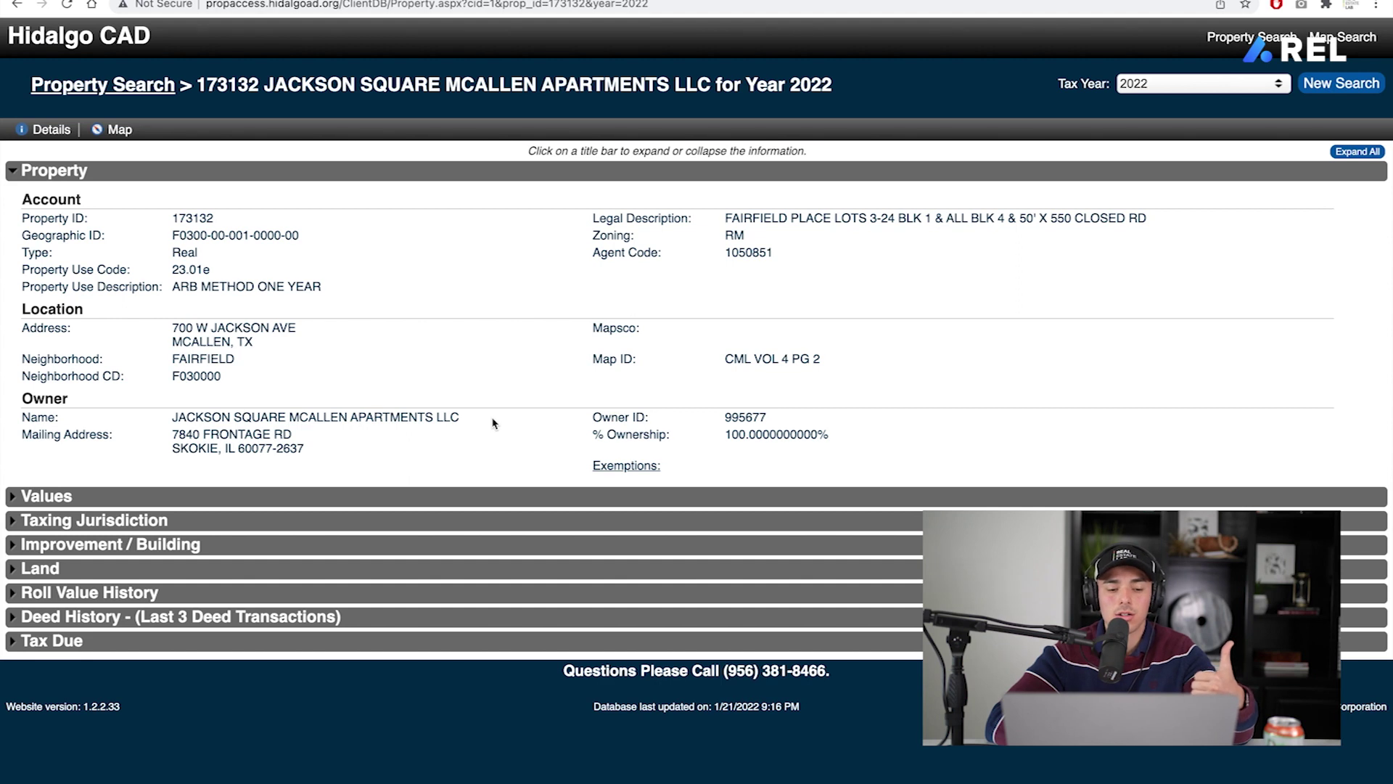
Step: Select the owner company's name in the property record and switch to the OpenCorporates page for Jackson Square McAllen Apartments, LLC
{"action": "mouse_move", "coordinate": [472, 418]}
{"action": "left_mouse_down"}
{"action": "mouse_move", "coordinate": [165, 414]}
{"action": "mouse_move", "coordinate": [496, 419]}
{"action": "left_mouse_up"}
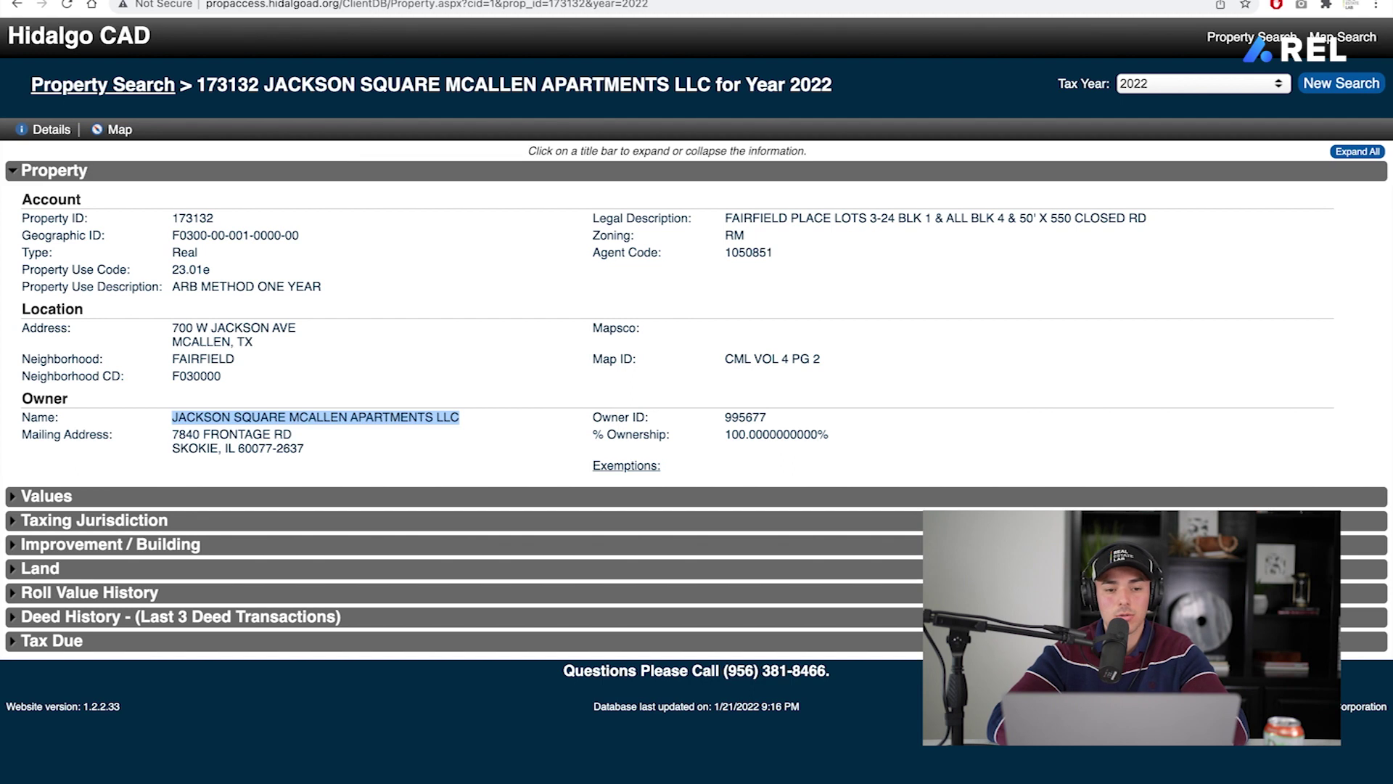
{"action": "left_click", "coordinate": [582, 2]}
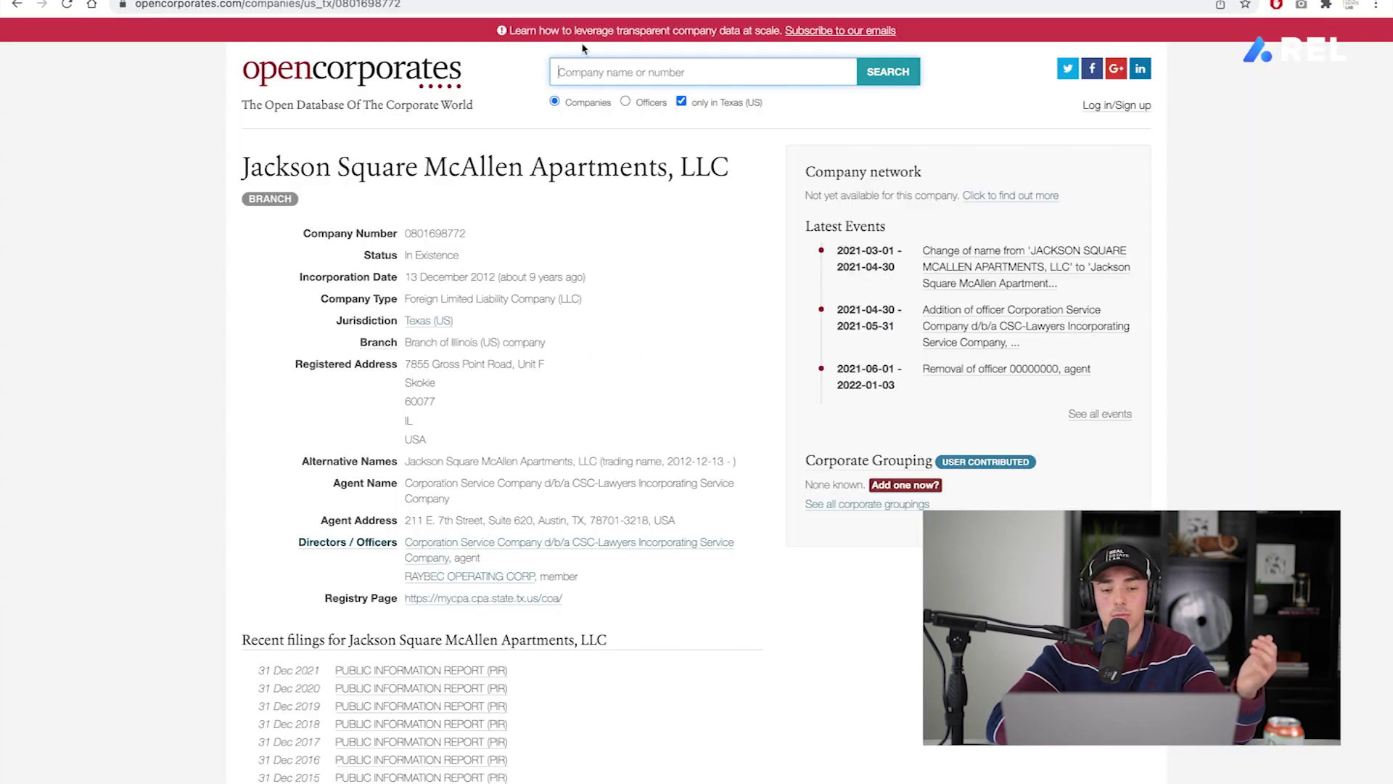
{"action": "left_click", "coordinate": [622, 61]}
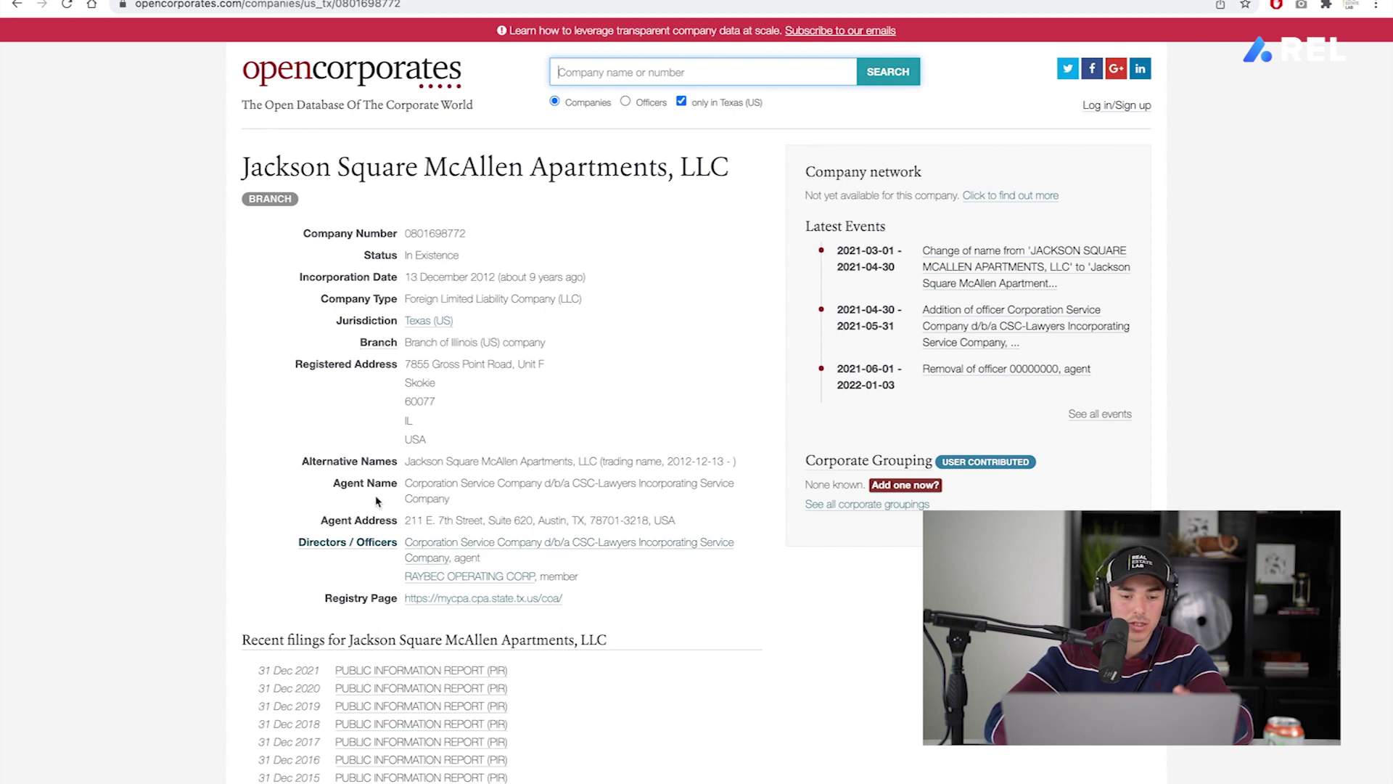
{"action": "left_click", "coordinate": [356, 319]}
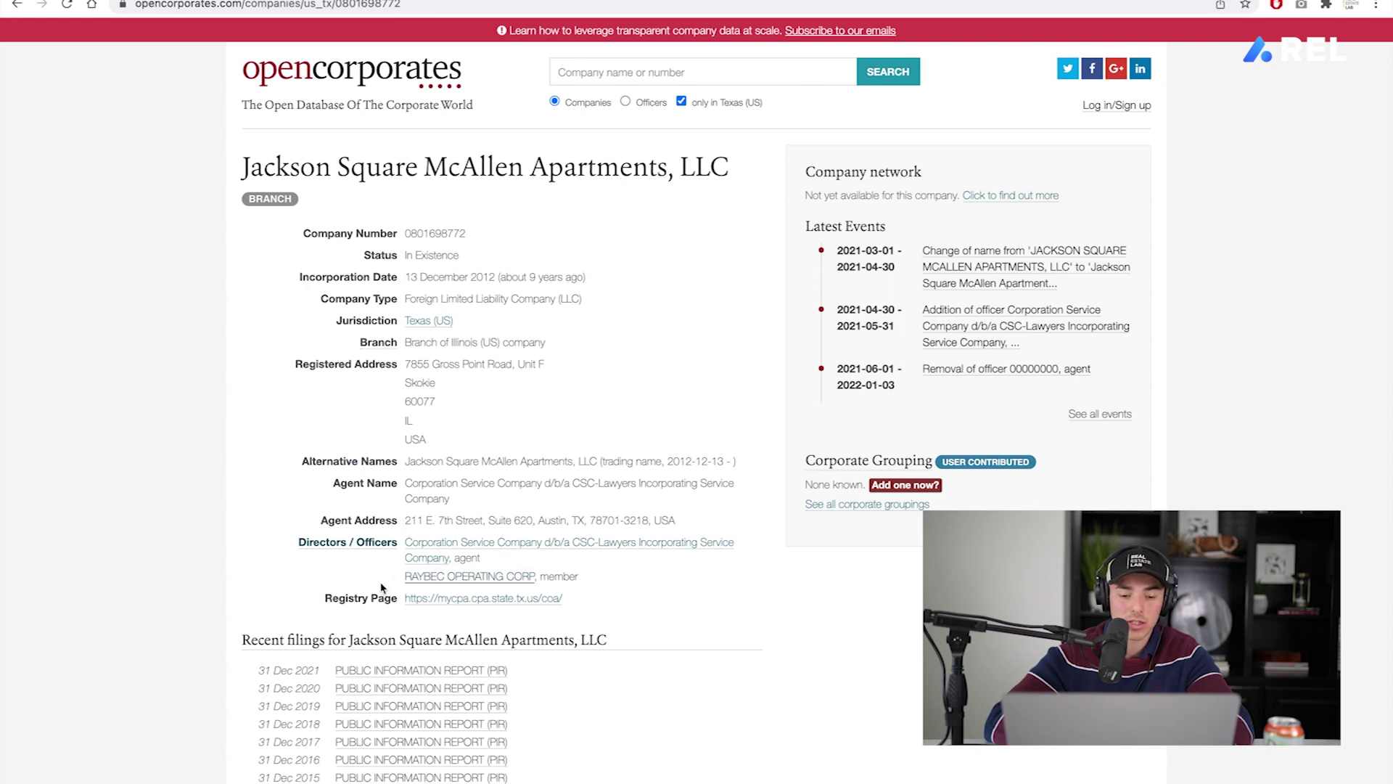
Step: Copy the member company's name, search OpenCorporates for RAYBEC OPERATING CORP in Texas only, and open its company record
{"action": "left_click_drag", "start_coordinate": [399, 576], "coordinate": [535, 576]}
{"action": "key", "text": "ctrl+c"}
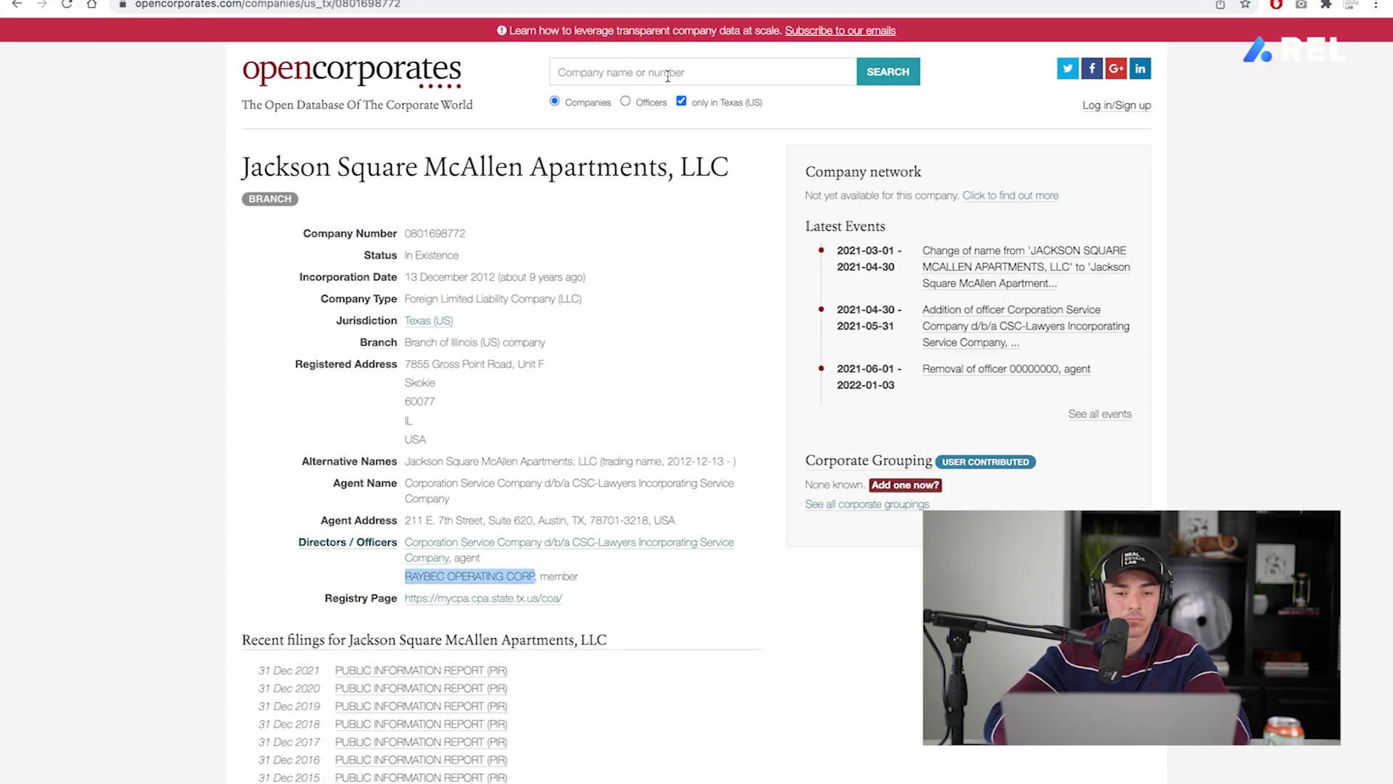
{"action": "left_click", "coordinate": [668, 72]}
{"action": "key", "text": "ctrl+v"}
{"action": "left_click", "coordinate": [888, 72]}
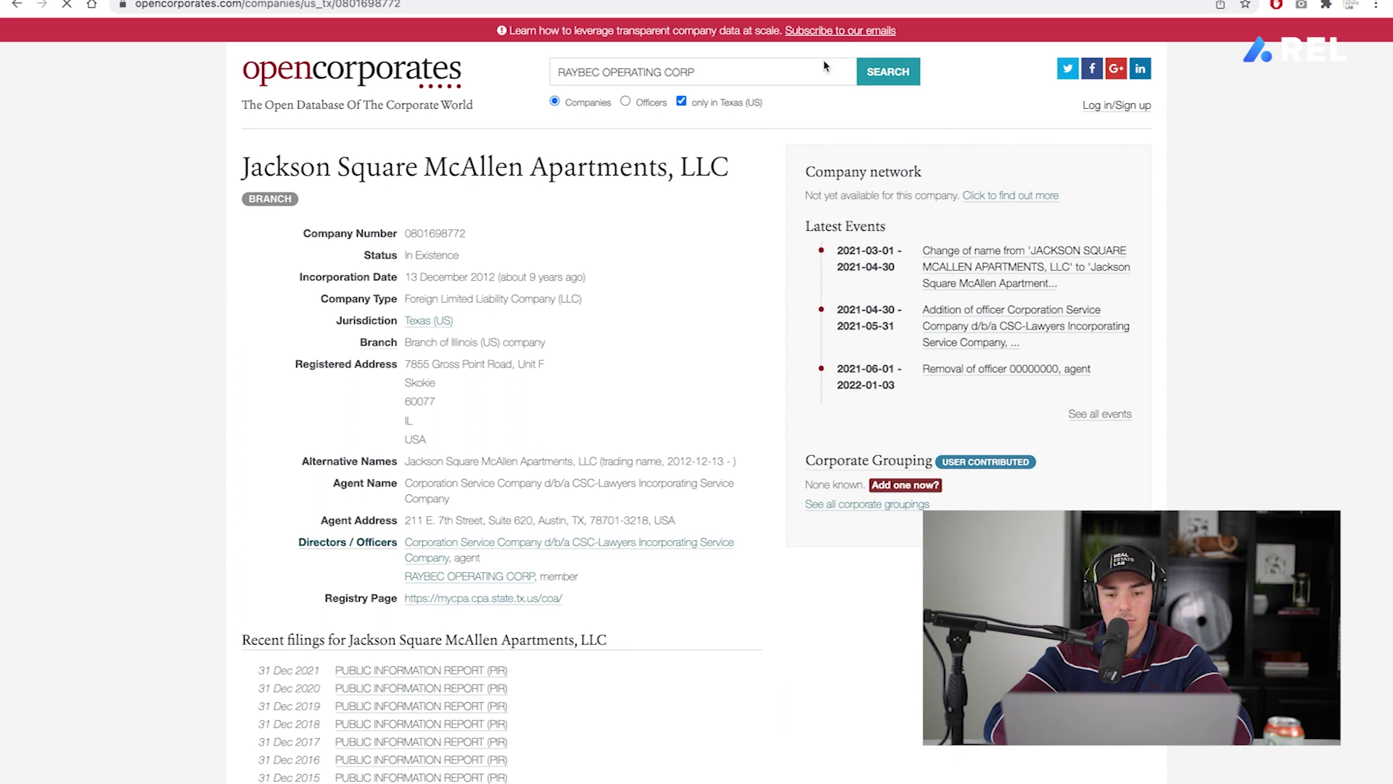
{"action": "left_click", "coordinate": [396, 316]}
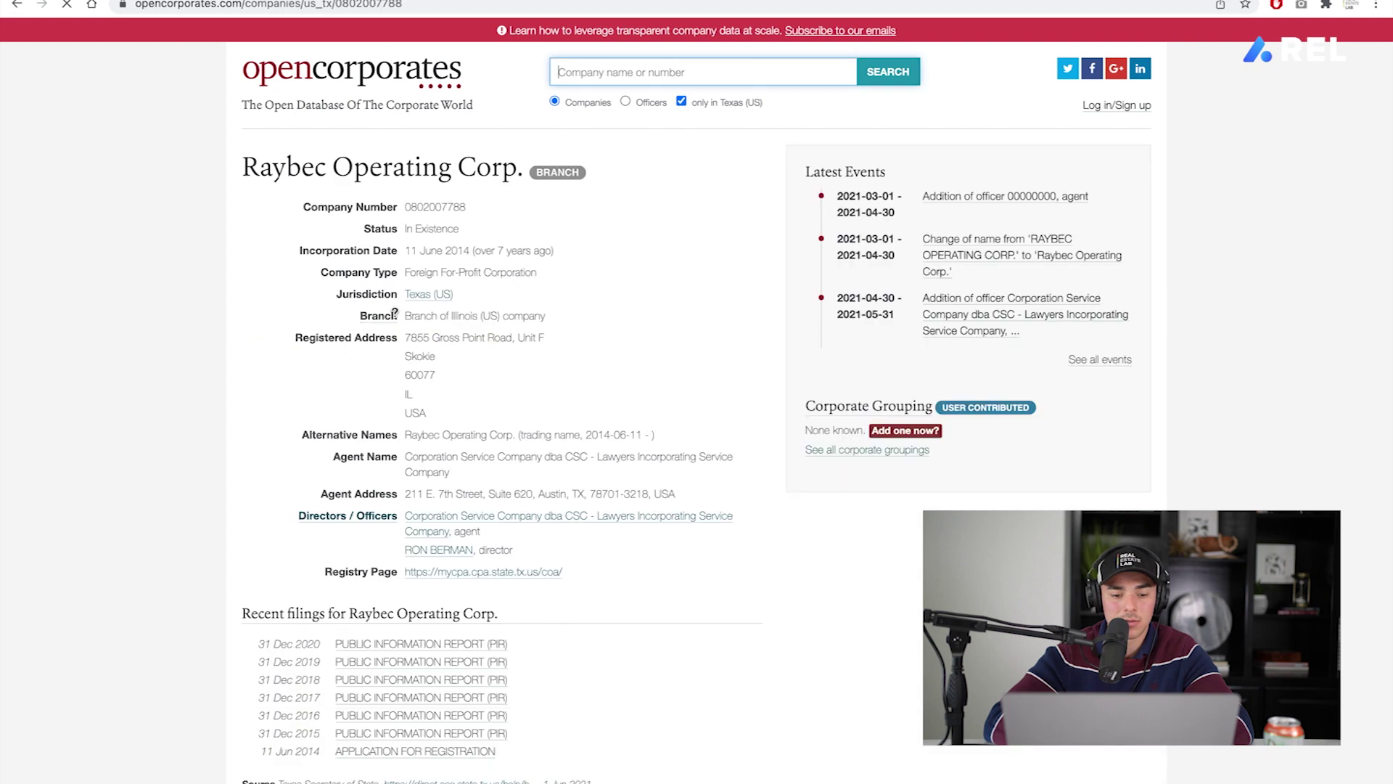
Step: Select the director's name among the directors and officers of Raybec Operating Corp
{"action": "scroll", "coordinate": [461, 511], "scroll_direction": "down", "scroll_amount": 1}
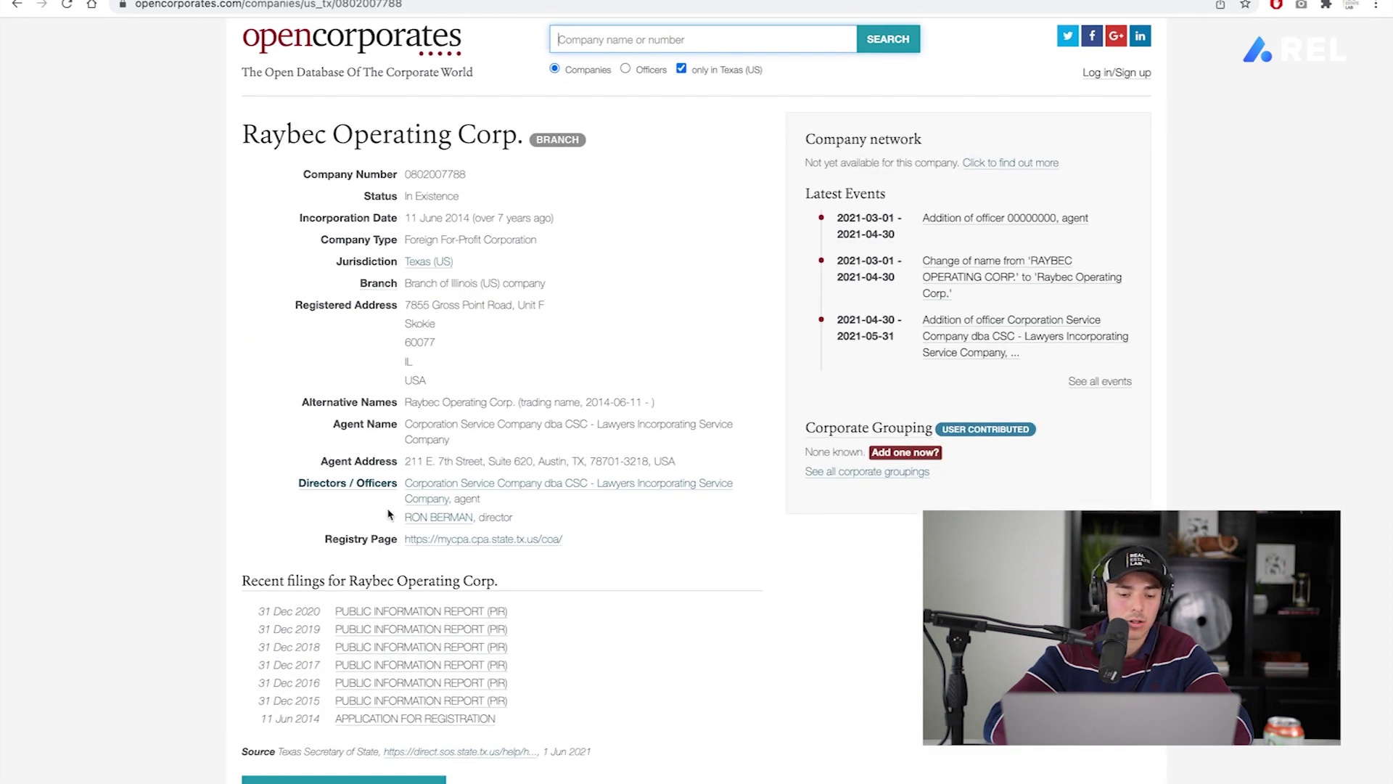
{"action": "left_click", "coordinate": [514, 308]}
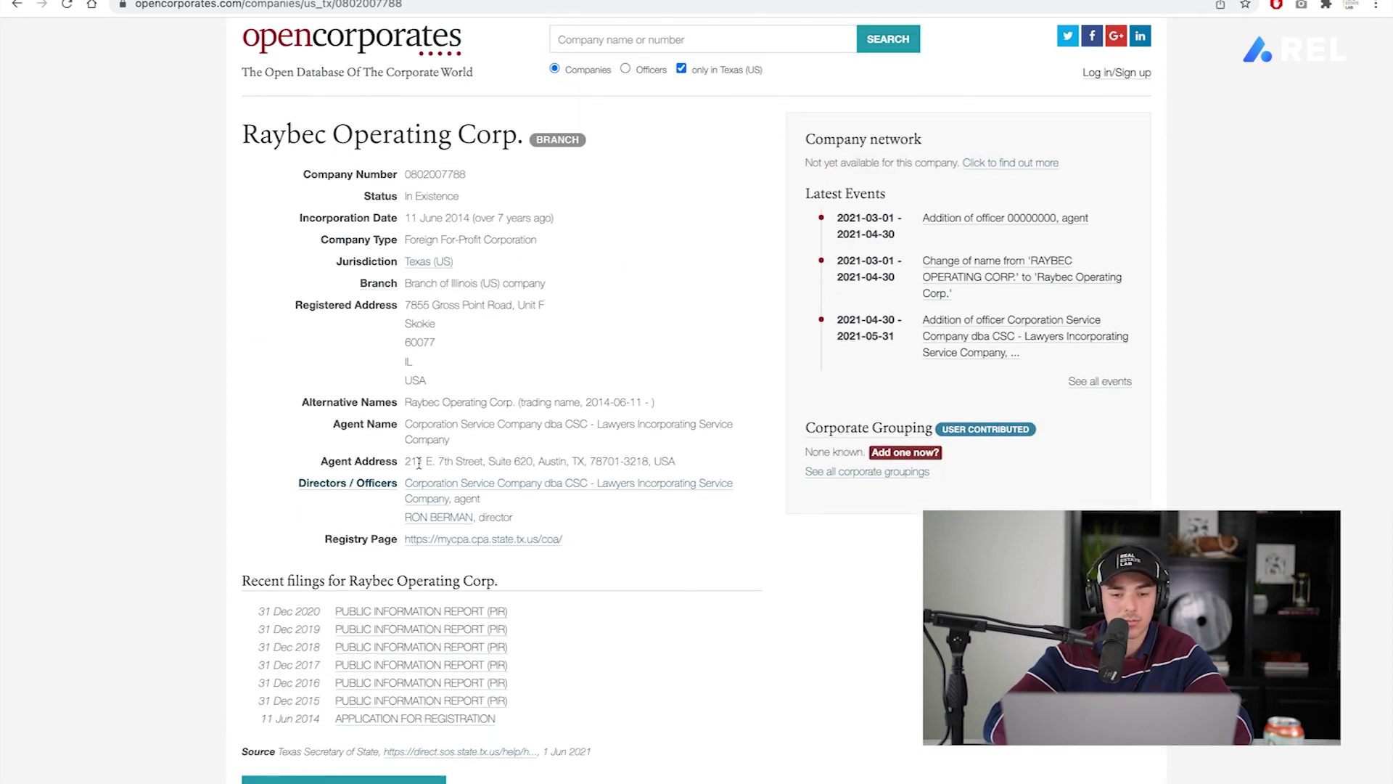
{"action": "scroll", "coordinate": [419, 464], "scroll_direction": "down", "scroll_amount": 1}
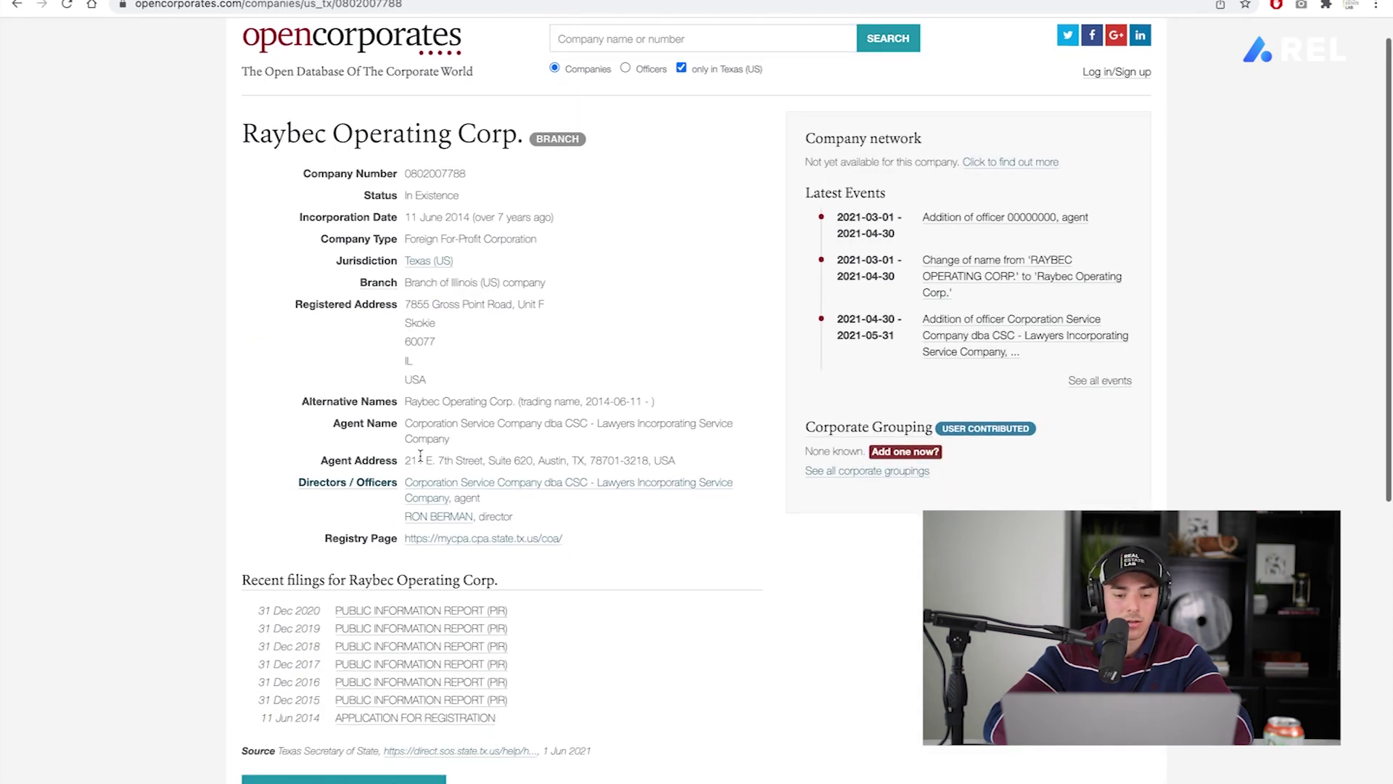
{"action": "left_click", "coordinate": [405, 520]}
{"action": "left_click_drag", "start_coordinate": [404, 520], "coordinate": [476, 519]}
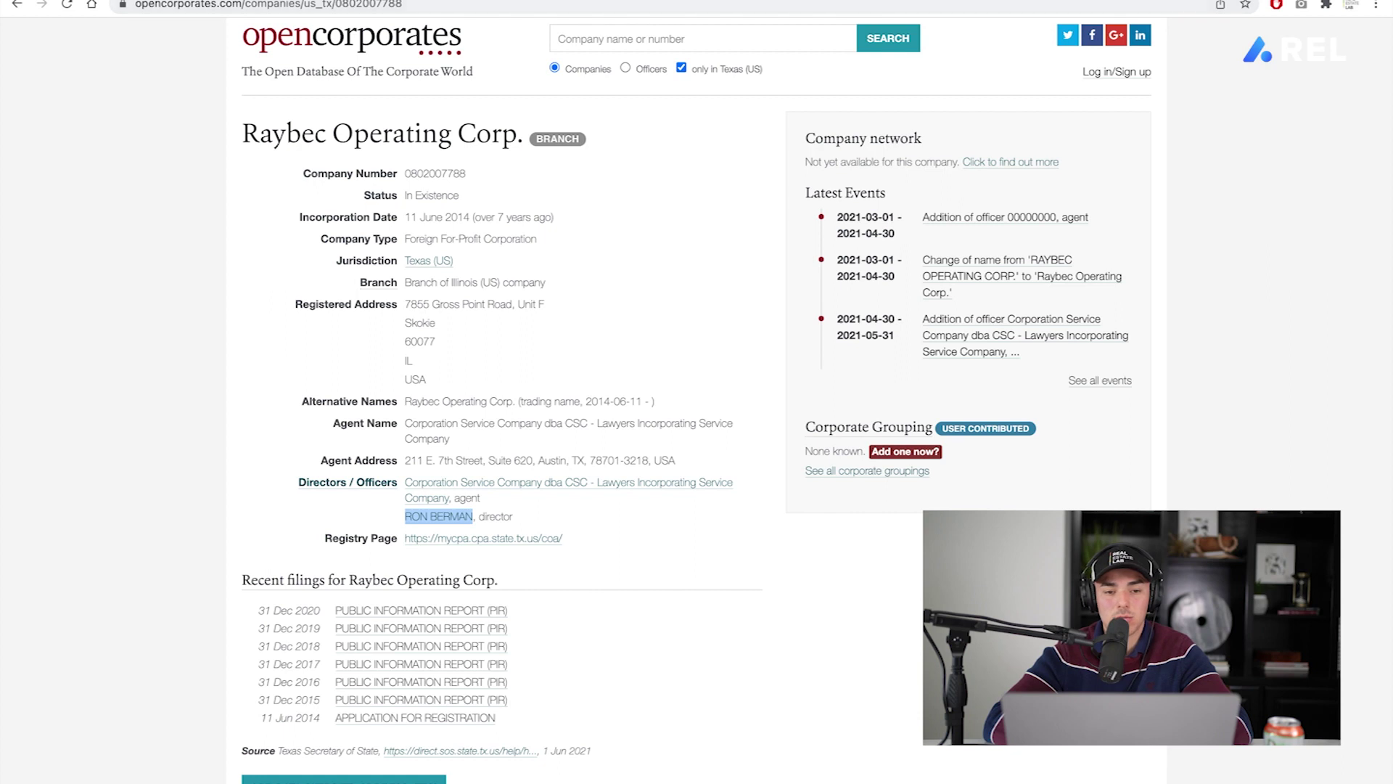
Step: Switch to the director's TruePeopleSearch profile, compare it with the OpenCorporates record, and review the current address and phone numbers
{"action": "left_click", "coordinate": [622, 18]}
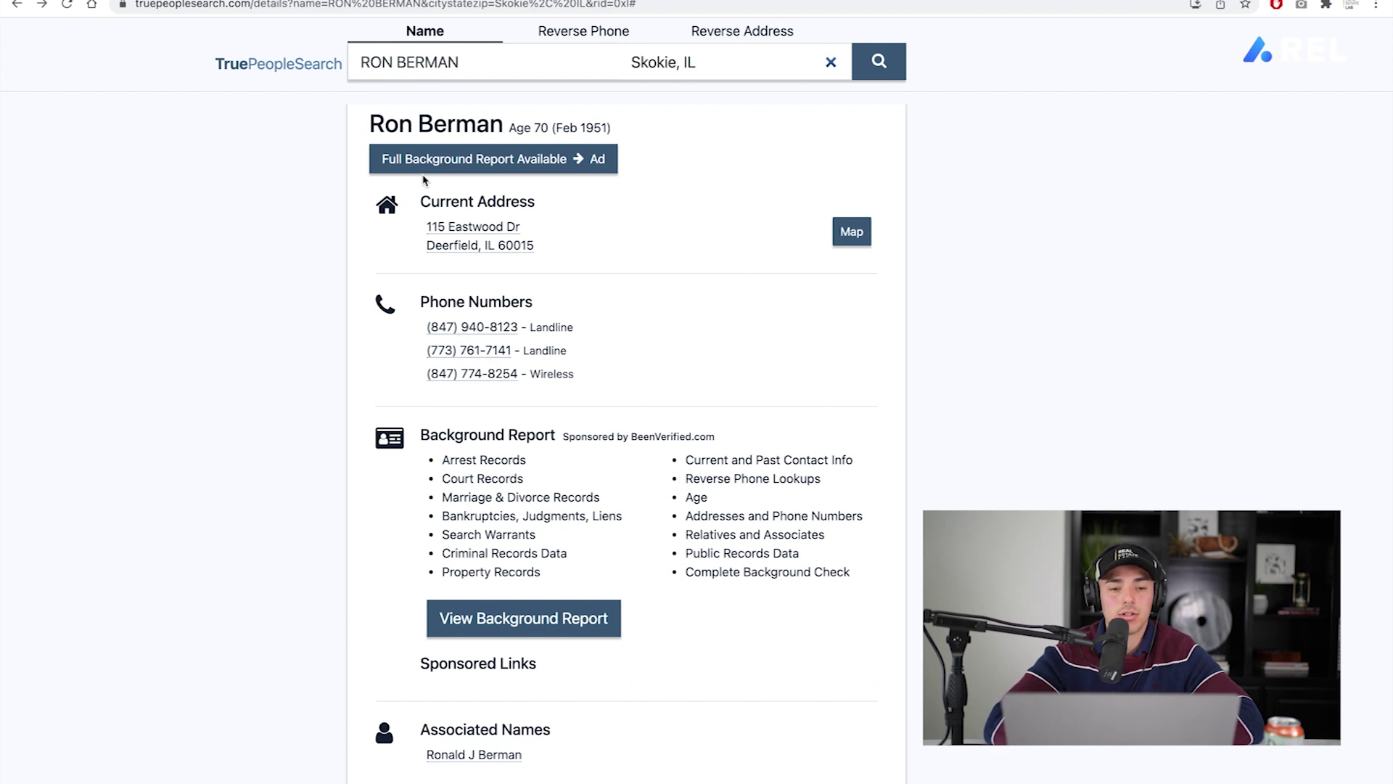
{"action": "left_click", "coordinate": [444, 18]}
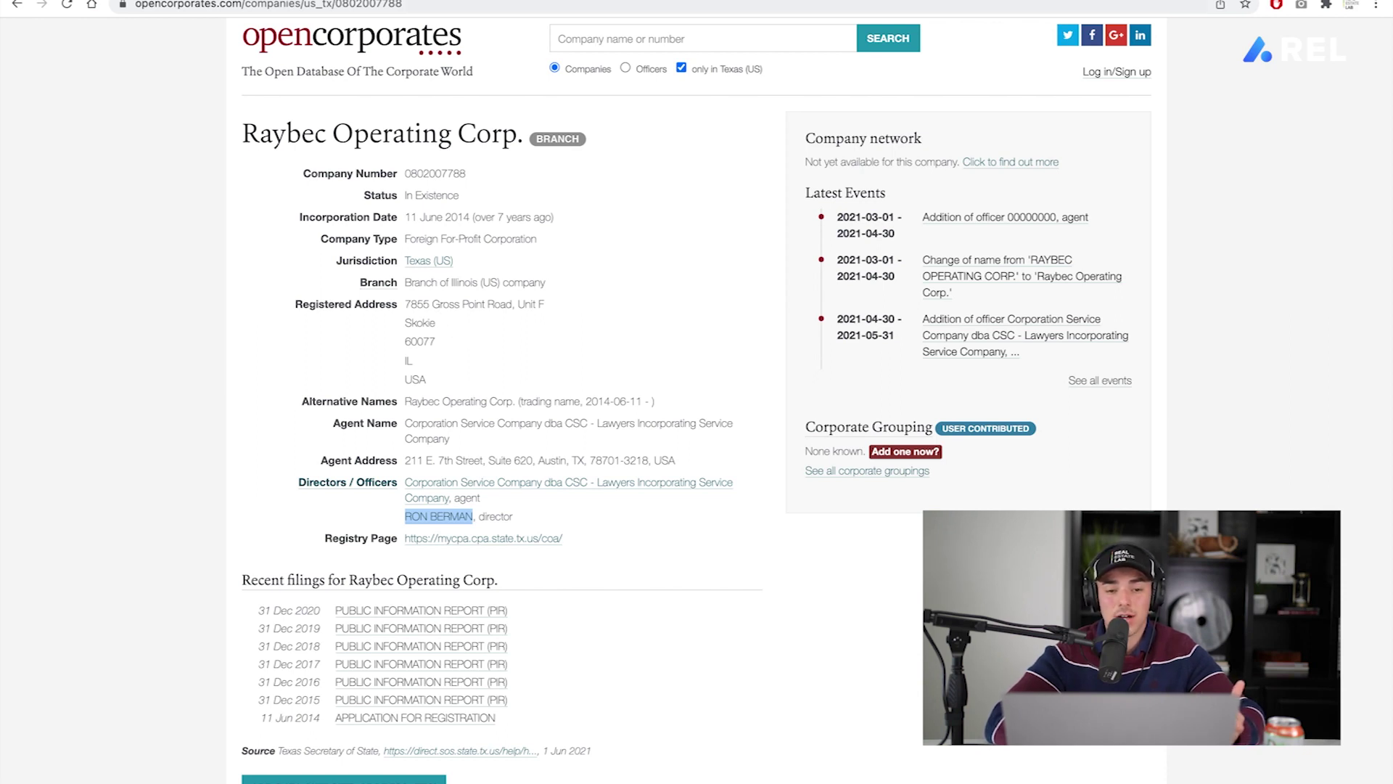
{"action": "left_click", "coordinate": [658, 17]}
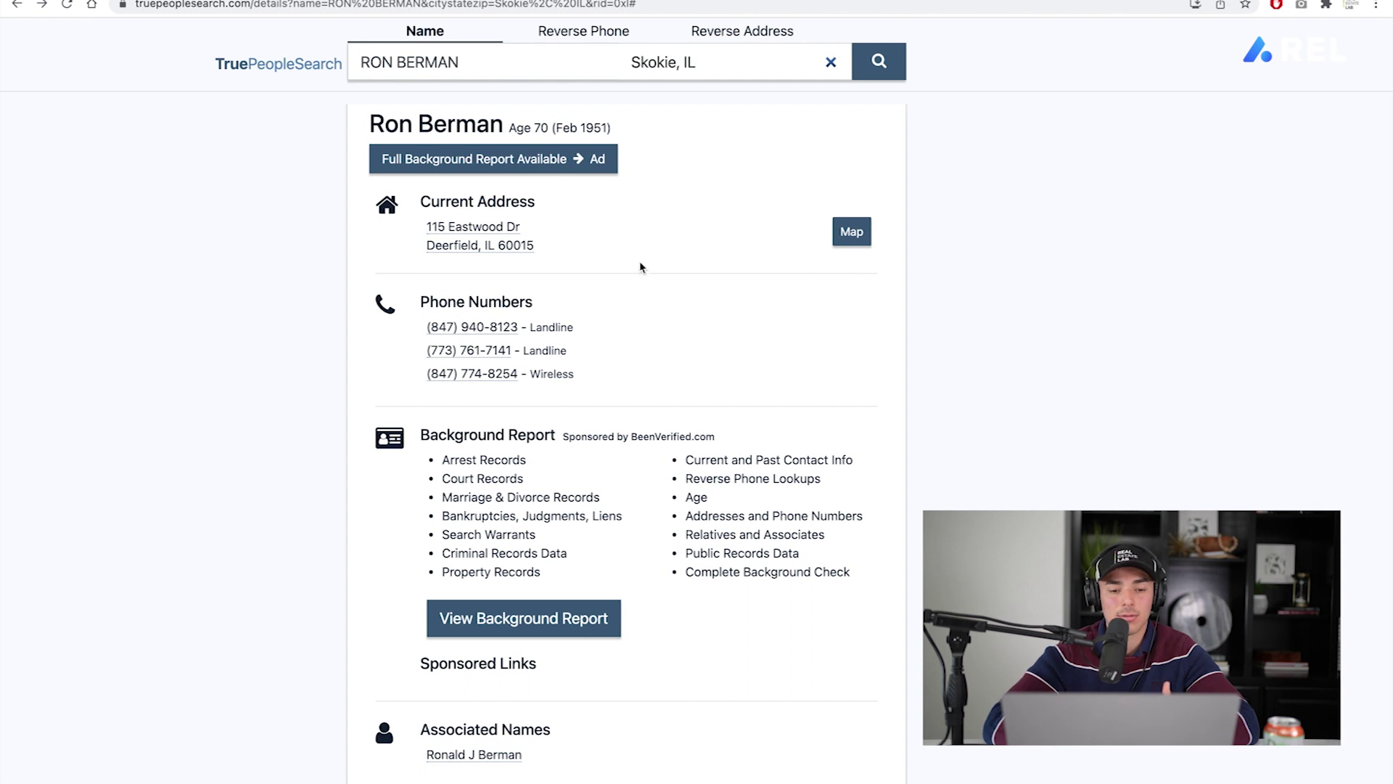
{"action": "scroll", "coordinate": [640, 265], "scroll_direction": "down", "scroll_amount": 1}
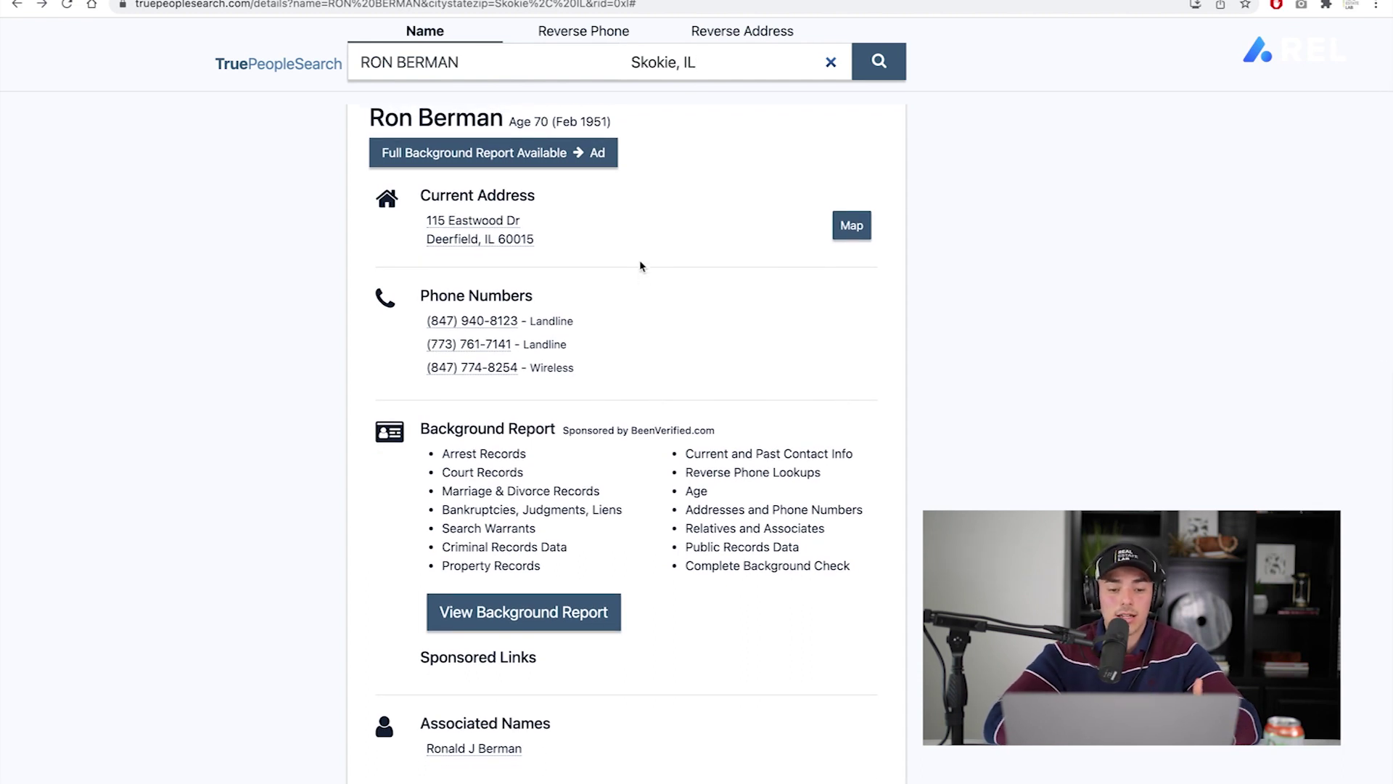
{"action": "left_click", "coordinate": [640, 266]}
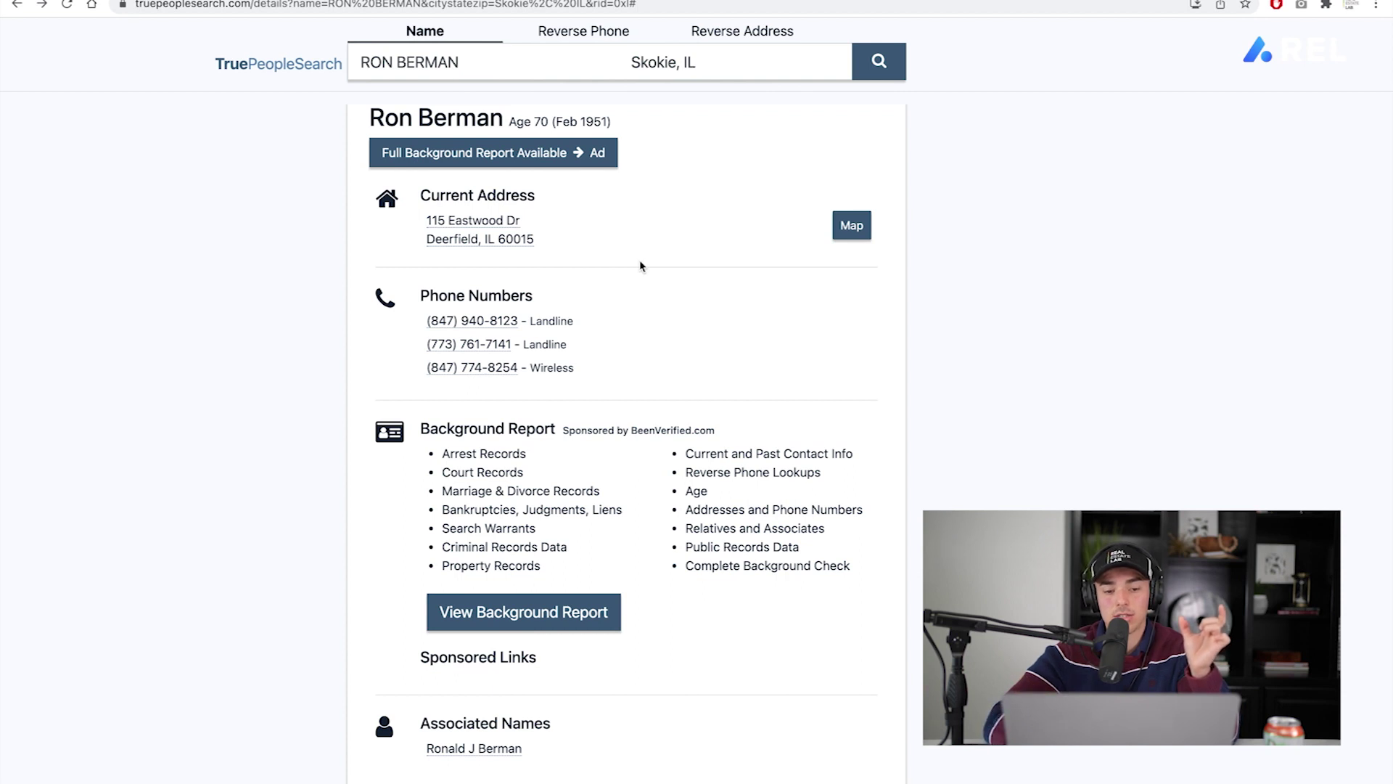
{"action": "scroll", "coordinate": [640, 266], "scroll_direction": "down", "scroll_amount": 1}
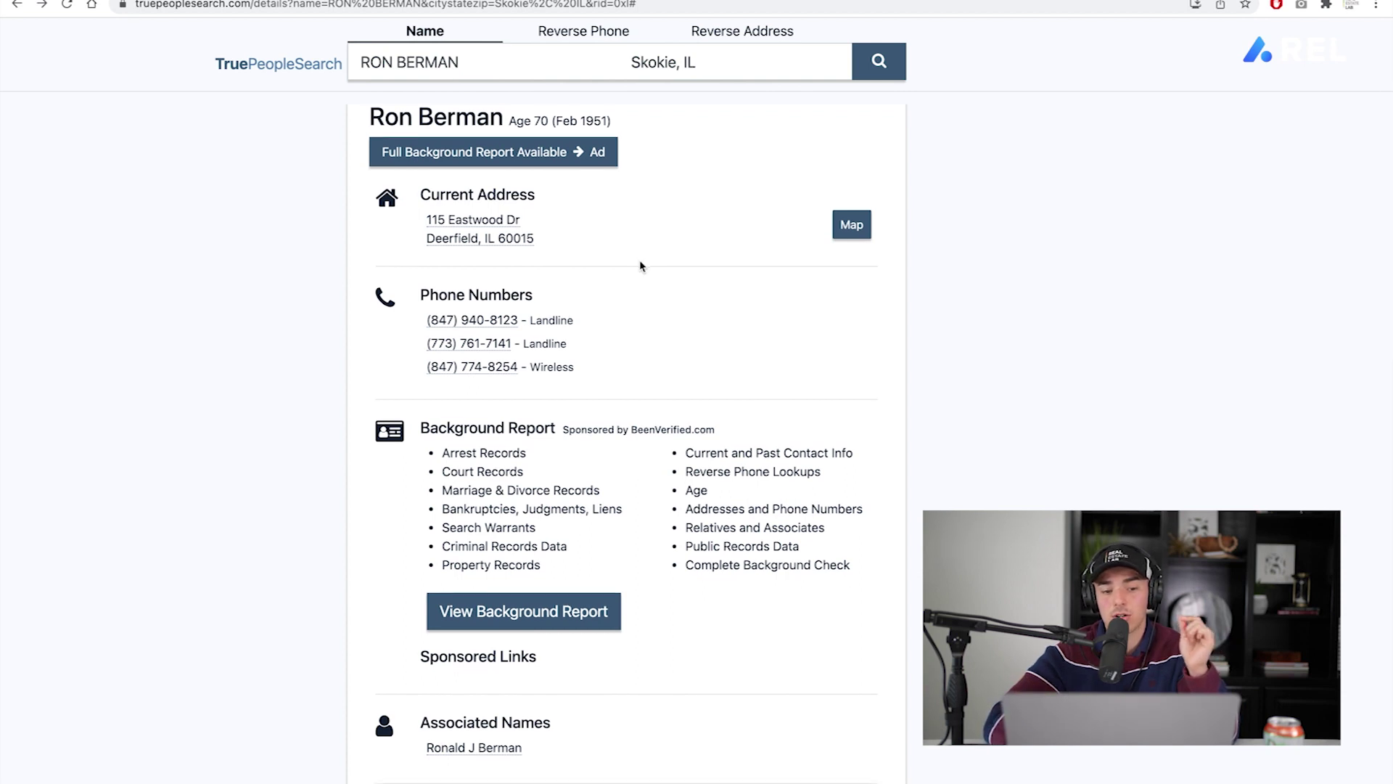
Step: Examine the rest of the director's profile, including previous addresses, possible relatives and possible associates, and return to the current contact details
{"action": "right_click", "coordinate": [618, 235]}
{"action": "left_click", "coordinate": [155, 219]}
{"action": "scroll", "coordinate": [309, 344], "scroll_direction": "down", "scroll_amount": 1}
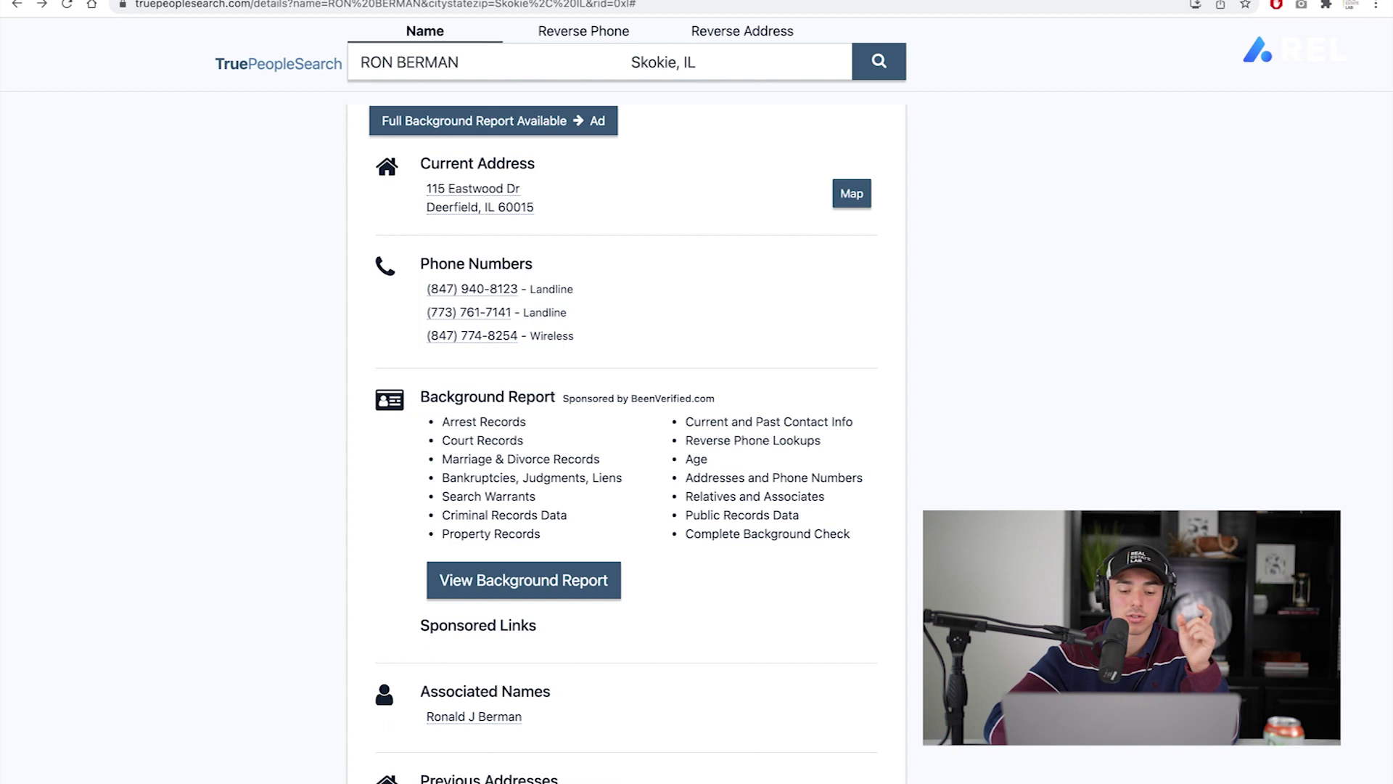
{"action": "scroll", "coordinate": [816, 499], "scroll_direction": "down", "scroll_amount": 8}
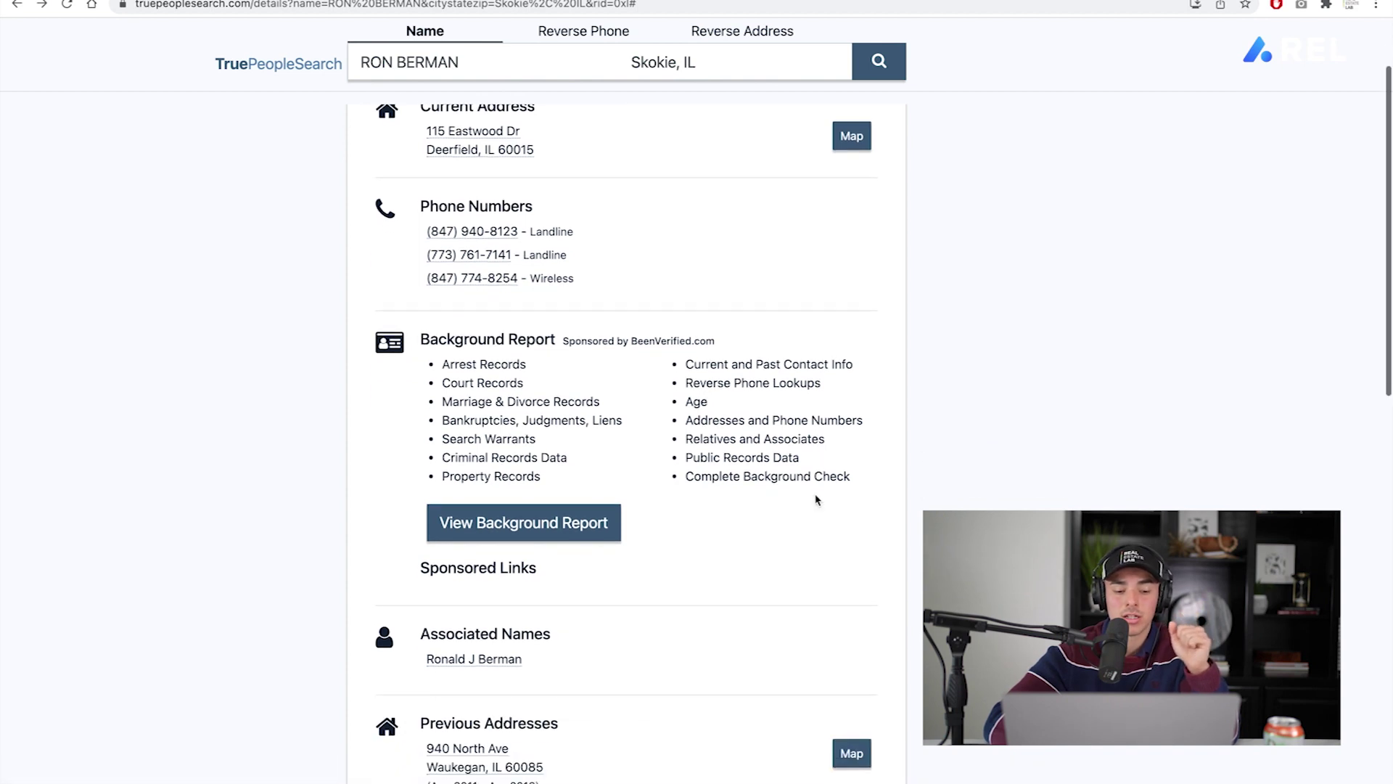
{"action": "scroll", "coordinate": [816, 500], "scroll_direction": "down", "scroll_amount": 5}
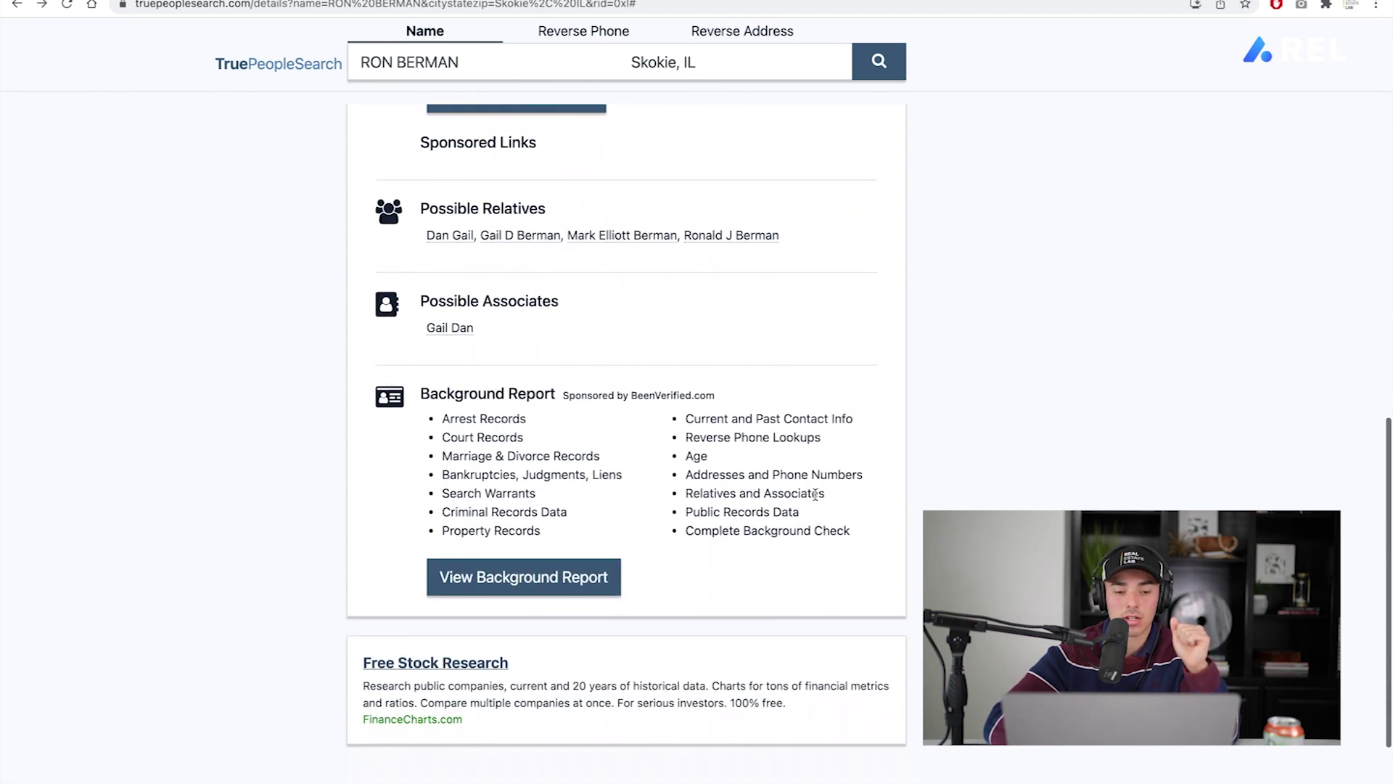
{"action": "scroll", "coordinate": [816, 499], "scroll_direction": "up", "scroll_amount": 4}
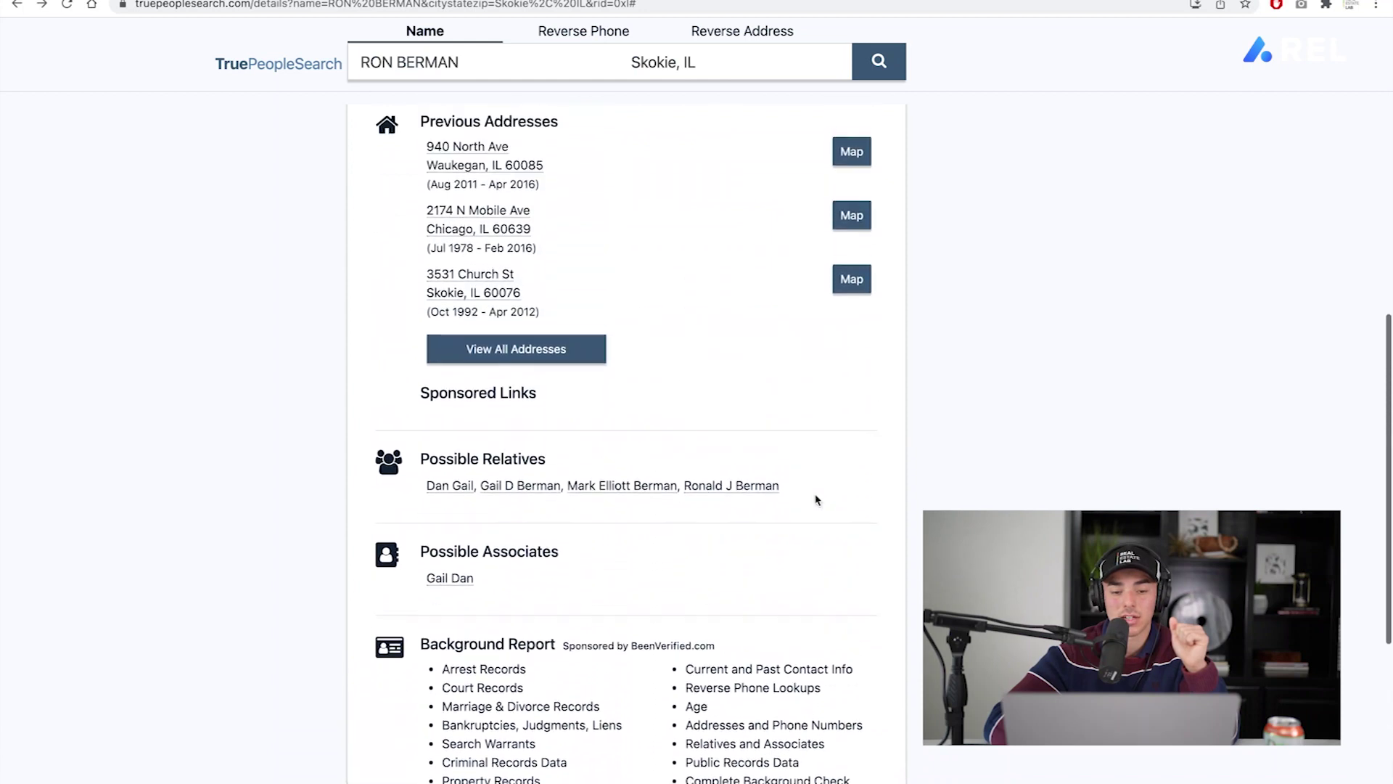
{"action": "scroll", "coordinate": [816, 499], "scroll_direction": "down", "scroll_amount": 6}
{"action": "scroll", "coordinate": [816, 499], "scroll_direction": "up", "scroll_amount": 20}
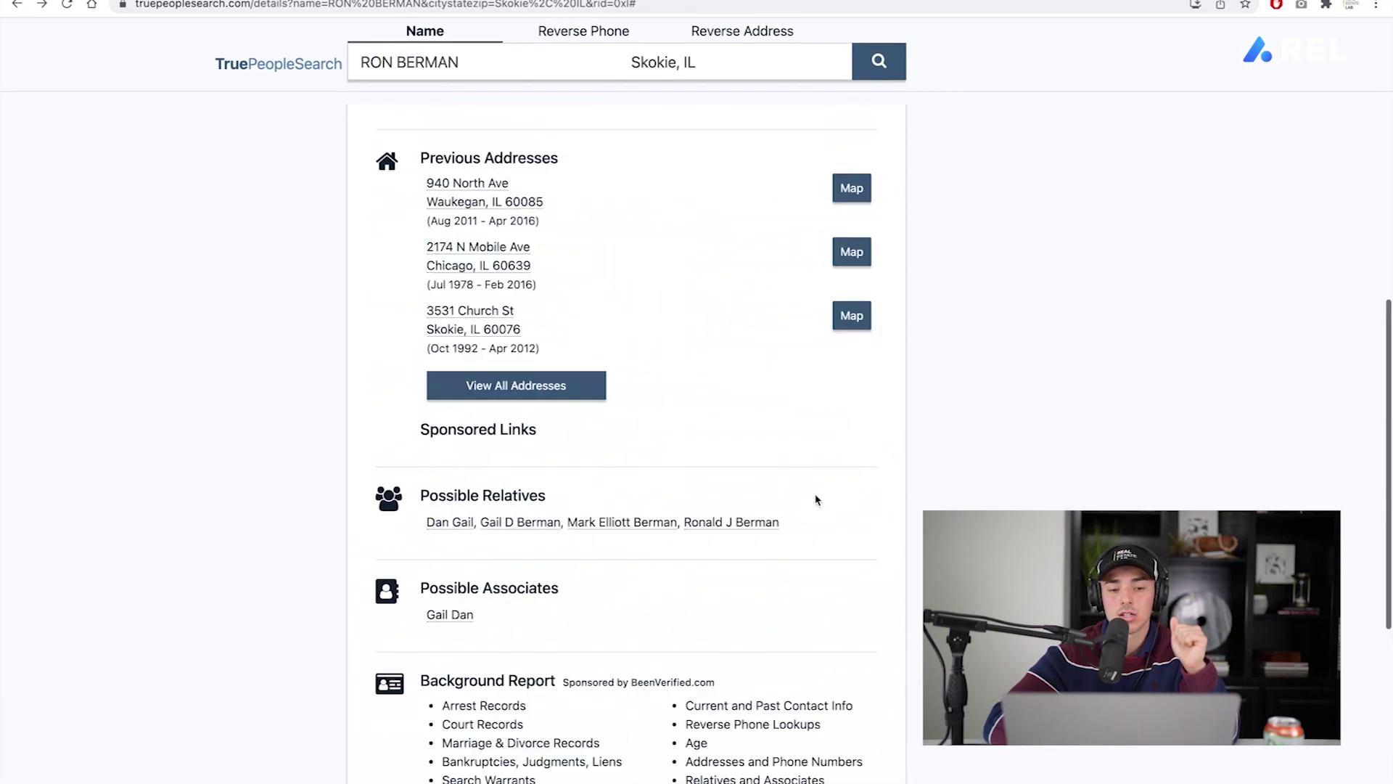
{"action": "scroll", "coordinate": [816, 499], "scroll_direction": "down", "scroll_amount": 1}
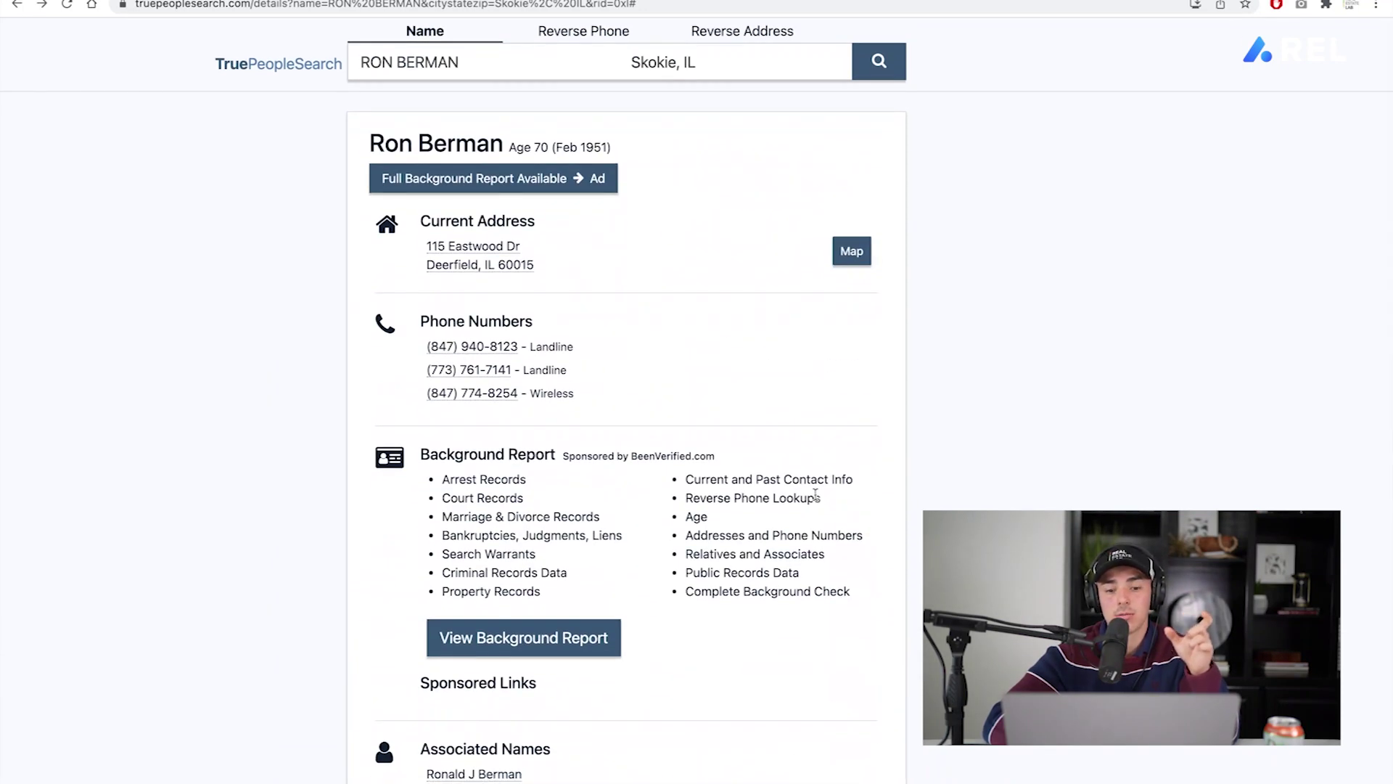
Step: Switch to the Excel spreadsheet with columns for the owner's name, property address, current address, phones and emails
{"action": "mouse_move", "coordinate": [545, 780]}
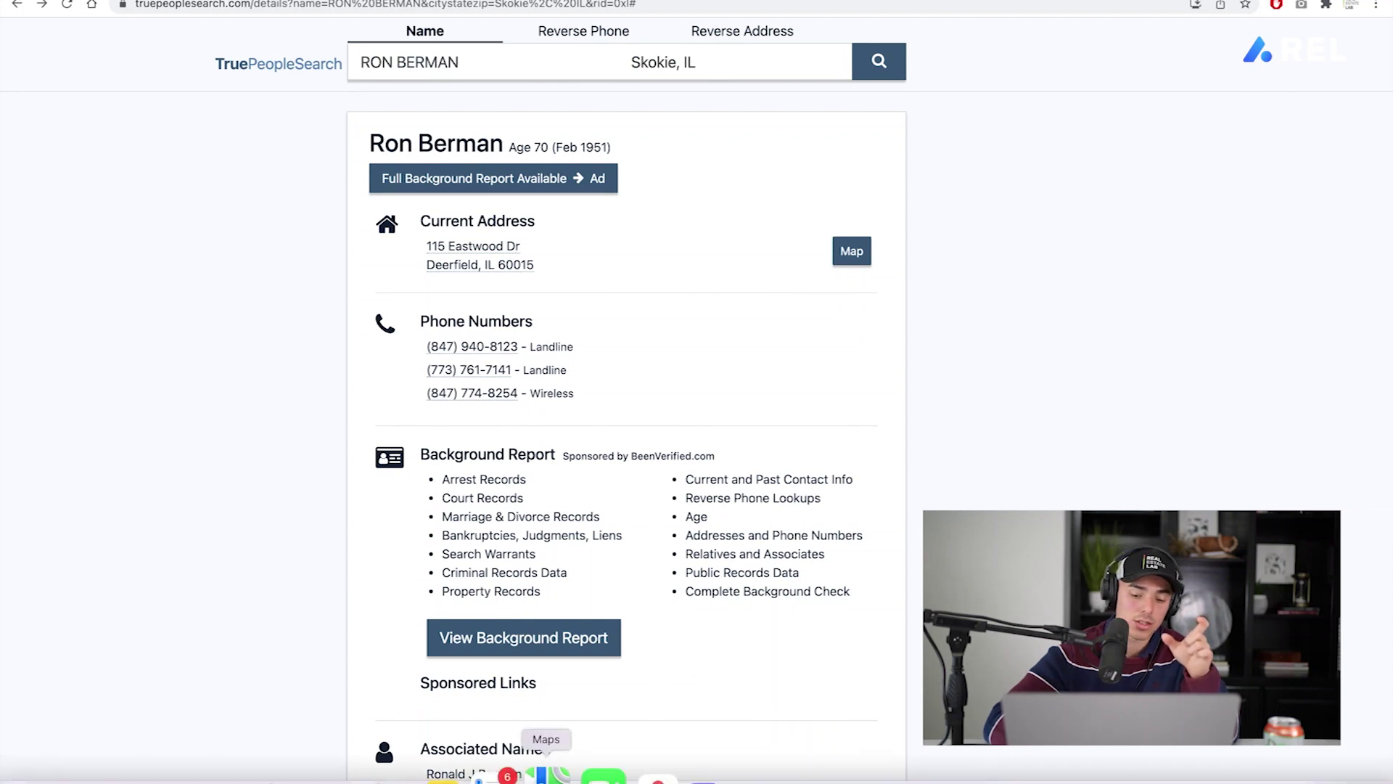
{"action": "left_click", "coordinate": [697, 779]}
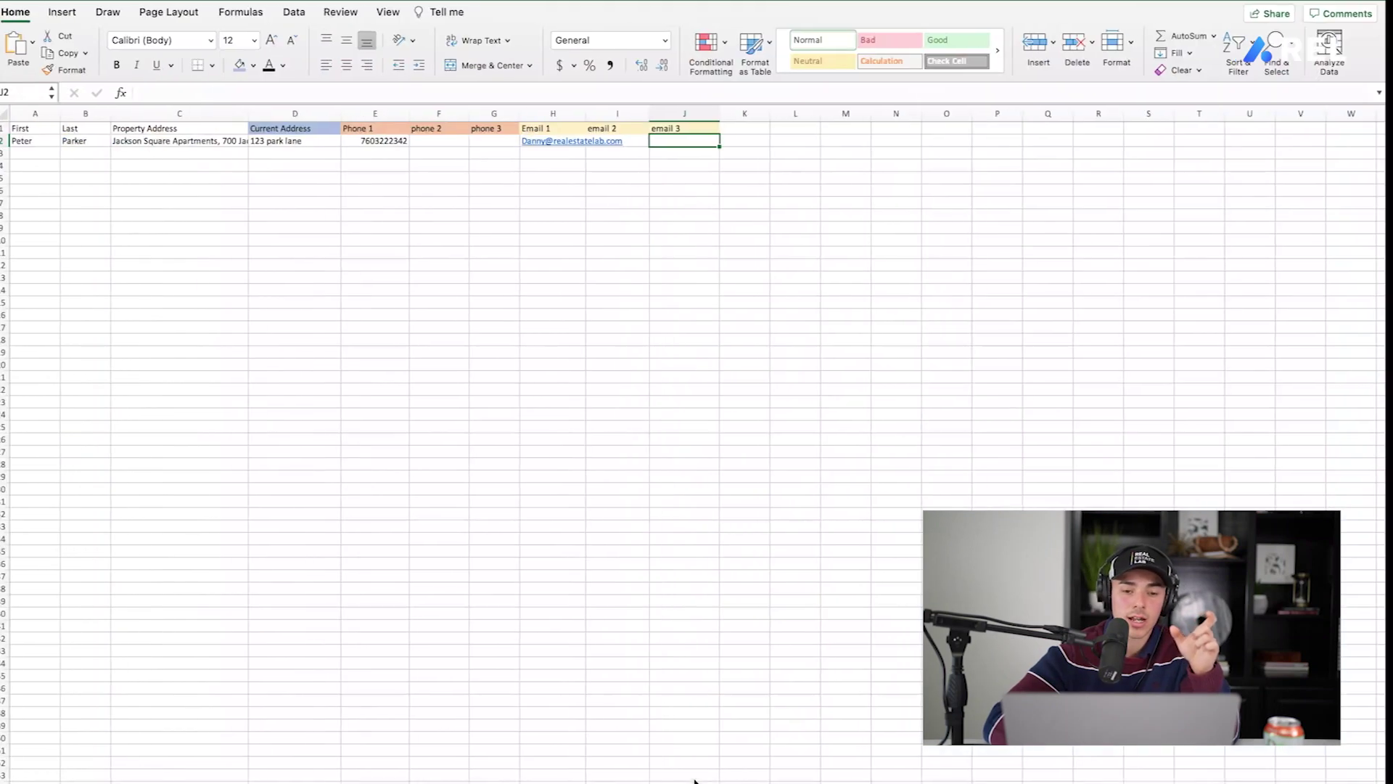